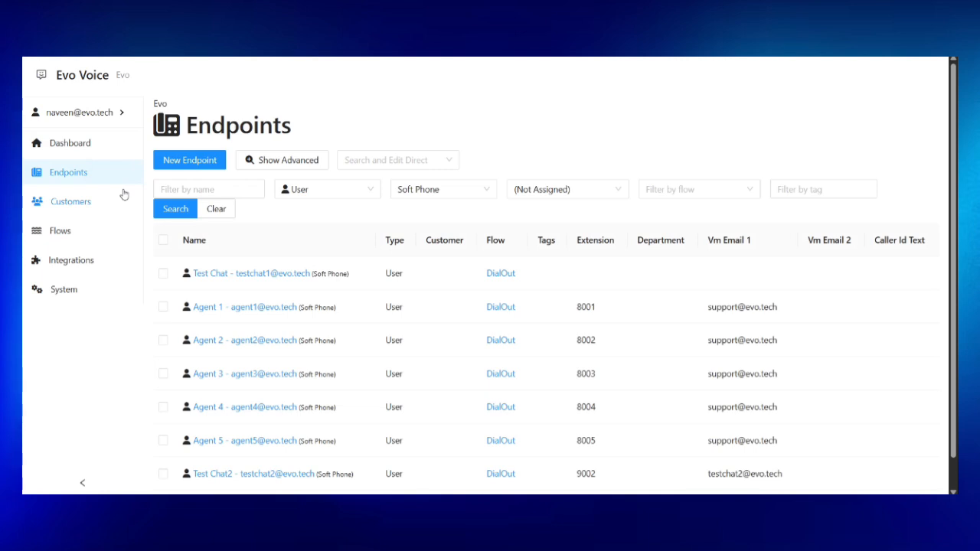
Start a new User endpoint with no customer, first name Agent and last name 6.
left_click(203, 163)
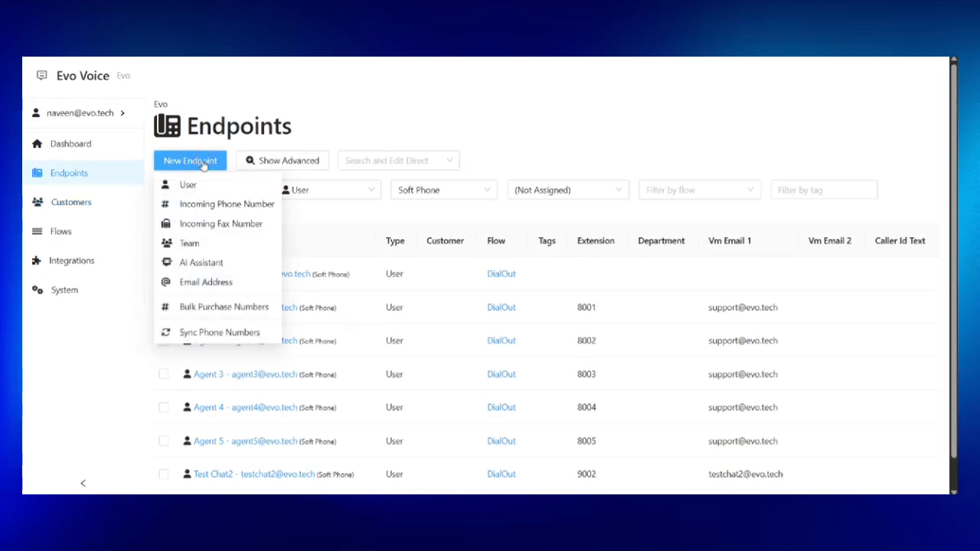
left_click(189, 186)
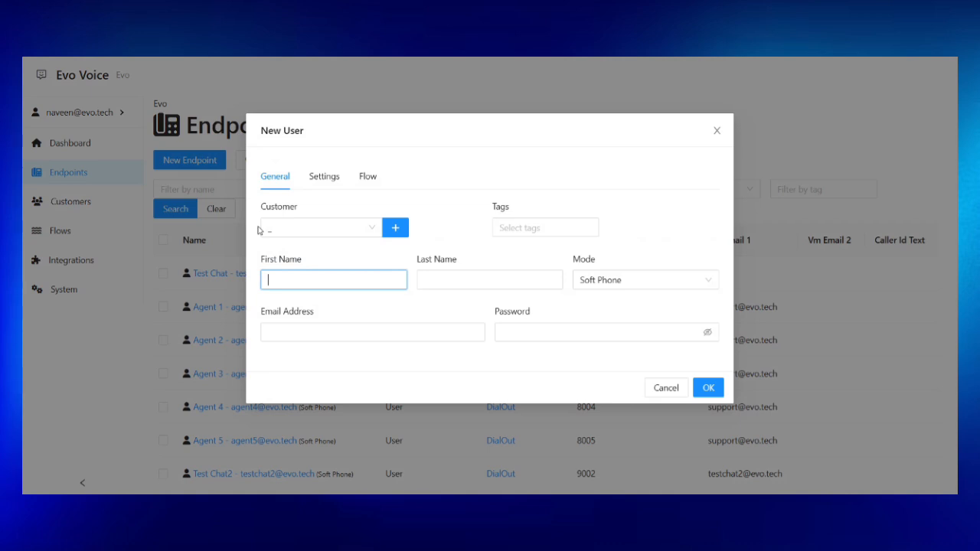
left_click(324, 227)
left_click(315, 253)
left_click(313, 279)
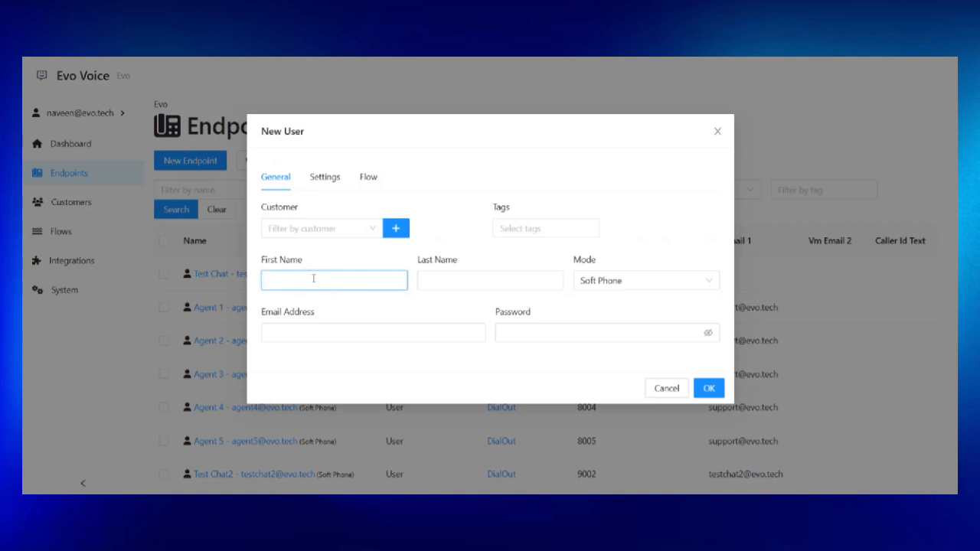
type("Agent")
key("Tab")
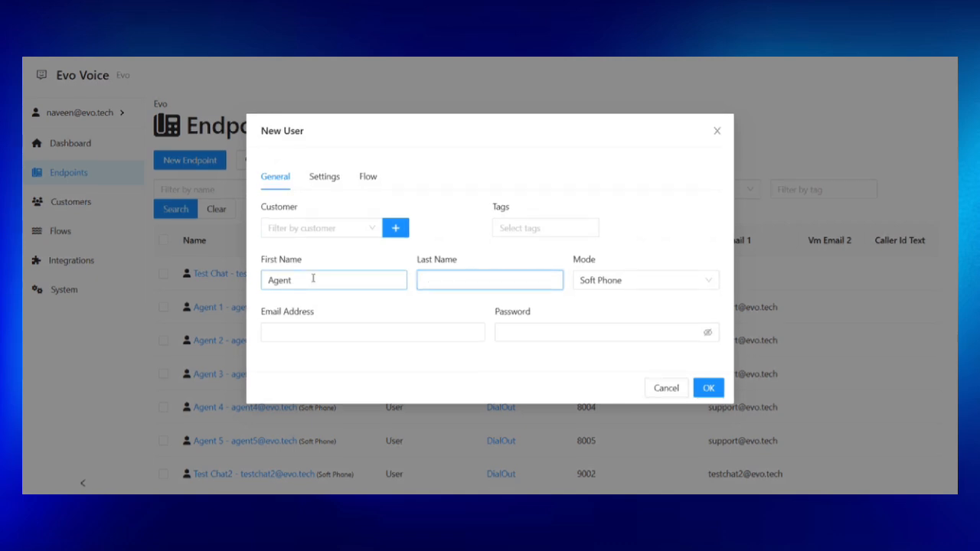
type("6")
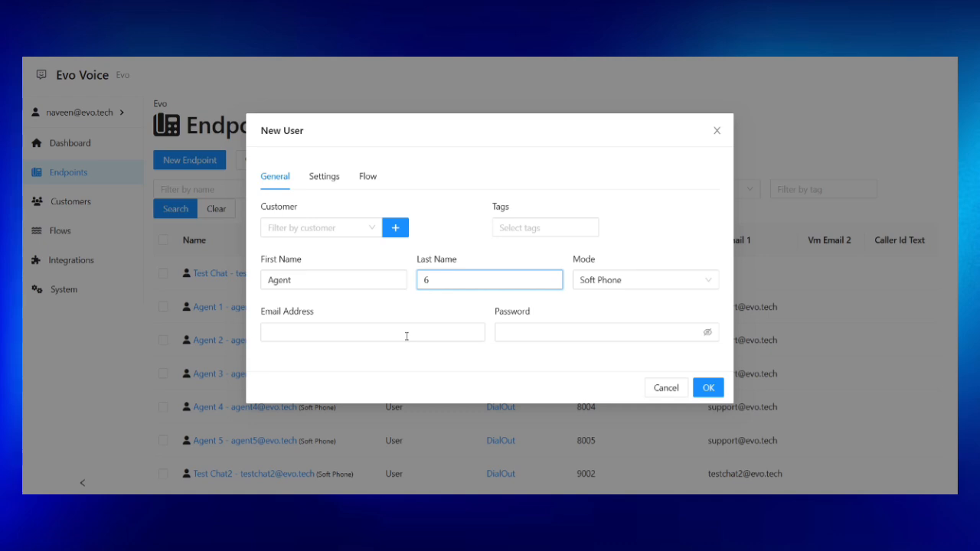
Fill in the user's login e-mail address and password.
left_click(407, 332)
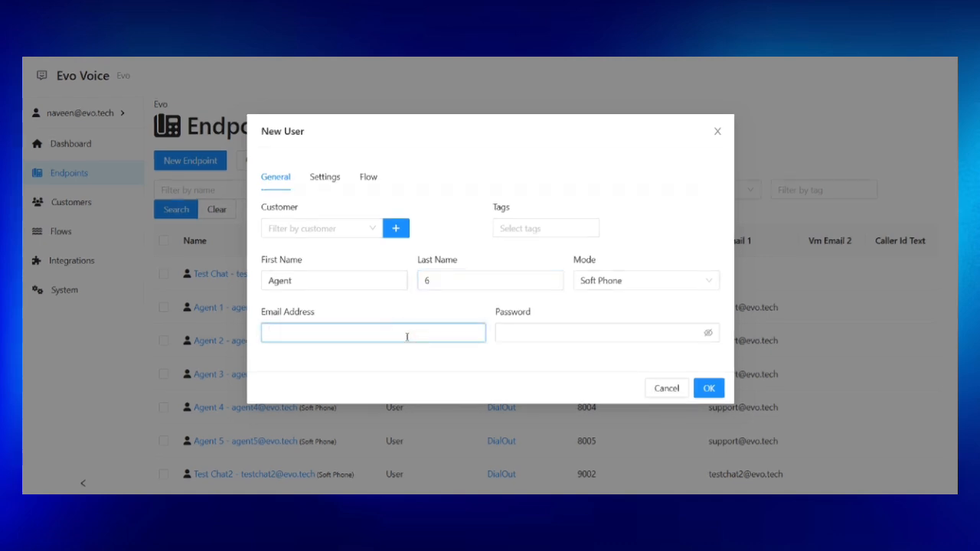
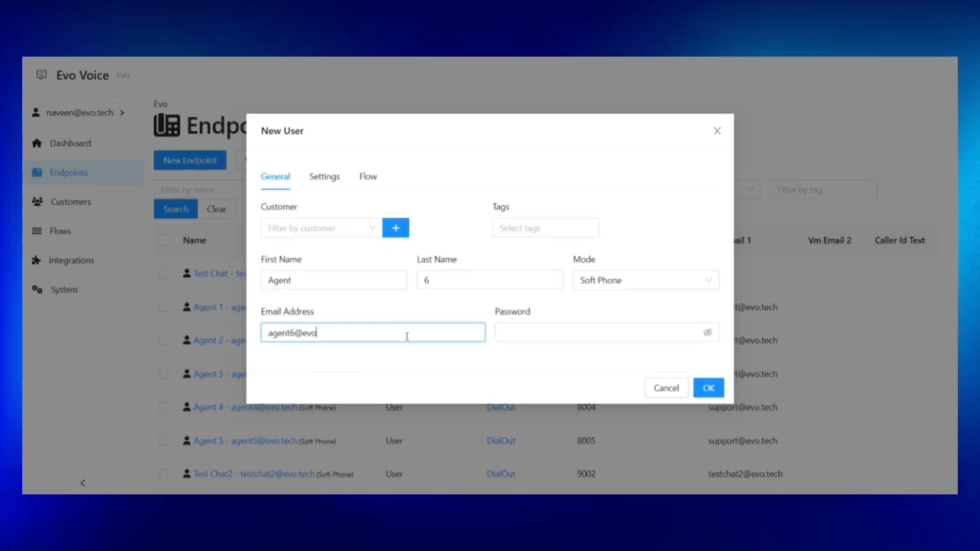
key("Tab")
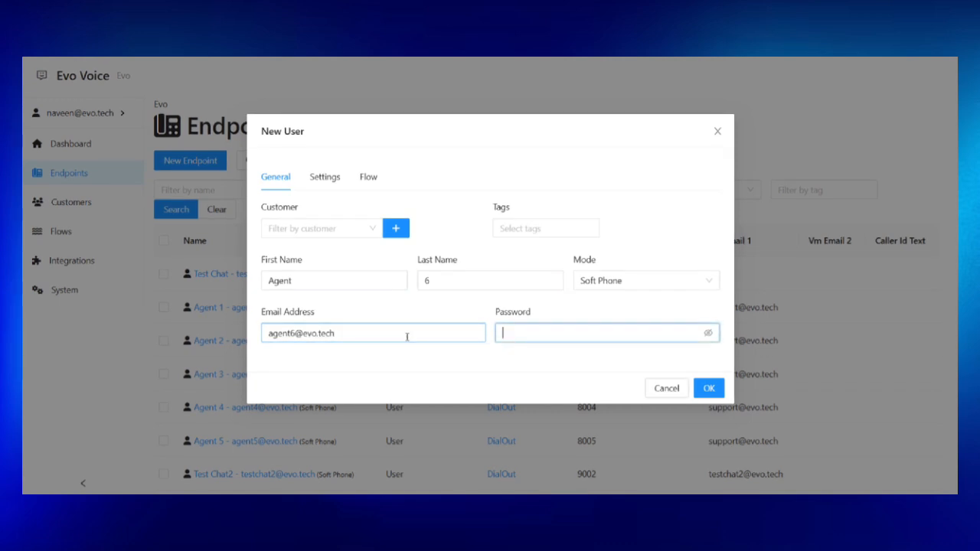
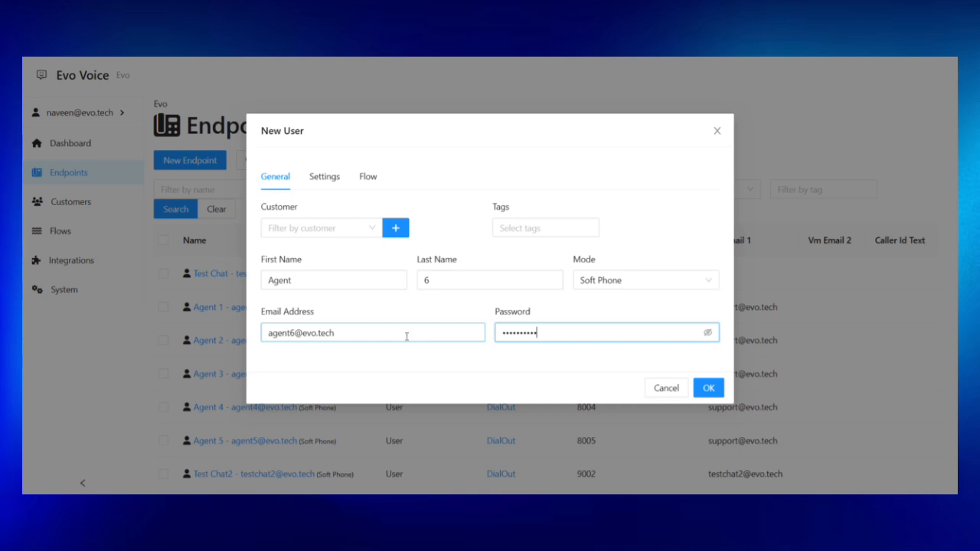
Create the user, then set voicemail greeting 'Thank you for calling. Please leave a message.' and the voicemail e-mail.
key("Return")
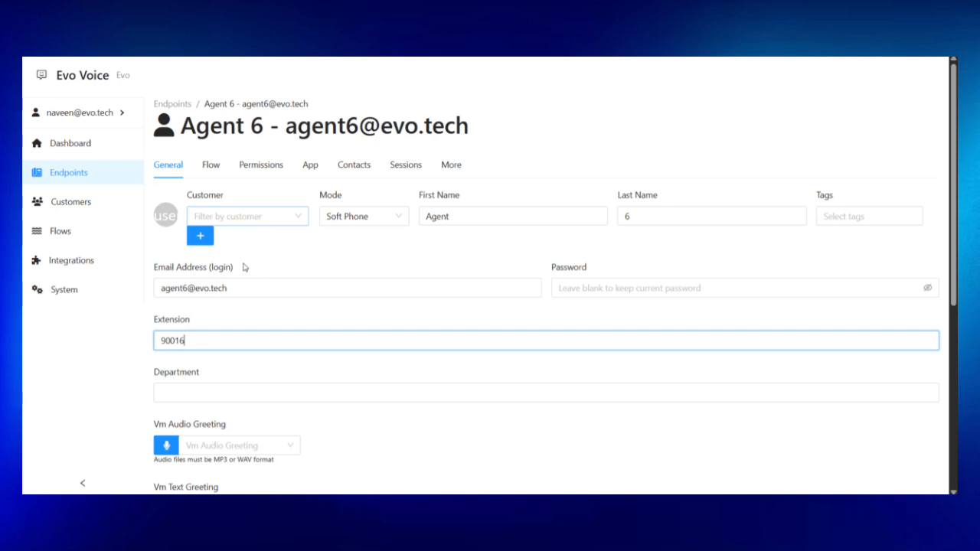
scroll(245, 284, "down", 3)
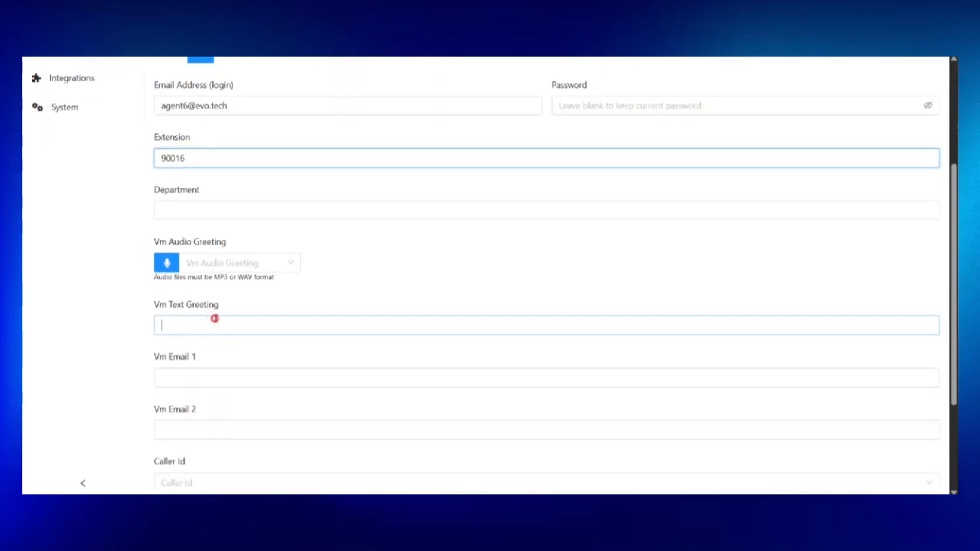
left_click(215, 320)
type("Thank yo")
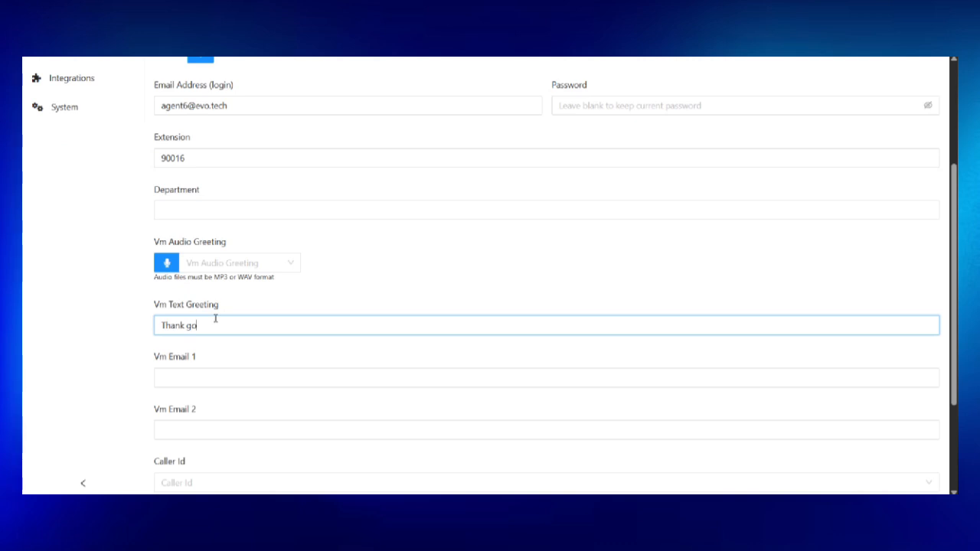
type("u for calling. Please leave a message.")
left_click(201, 380)
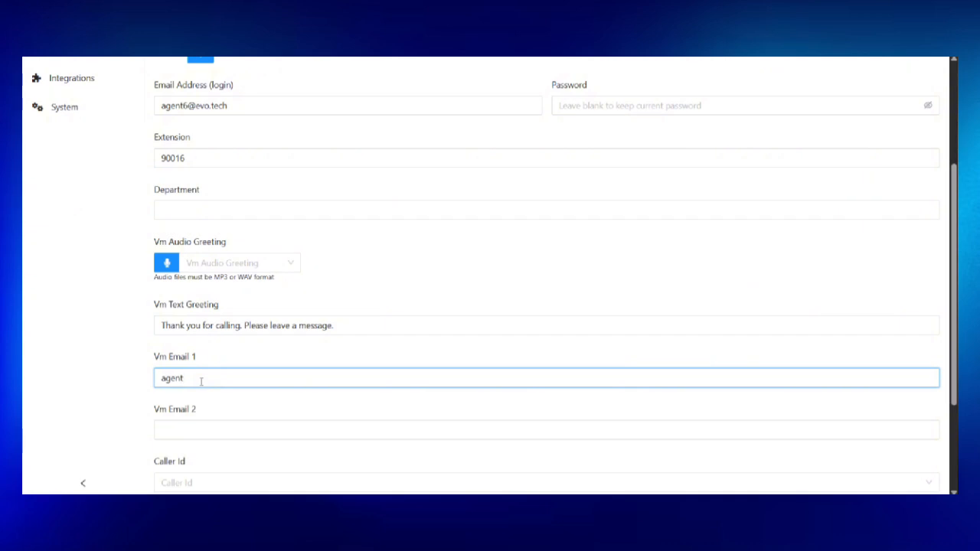
Save the Agent 6 endpoint with extension 90016.
scroll(202, 384, "down", 1)
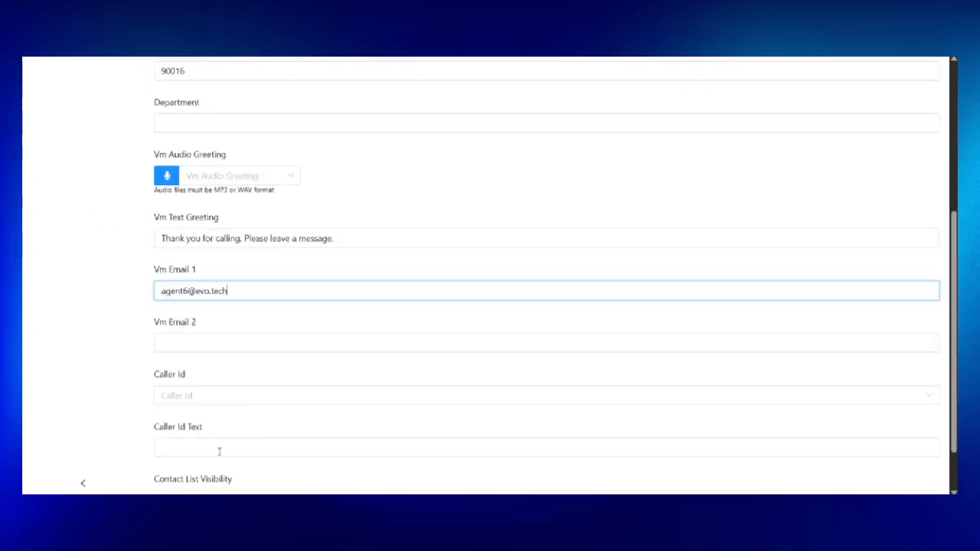
scroll(180, 453, "down", 1)
left_click(172, 473)
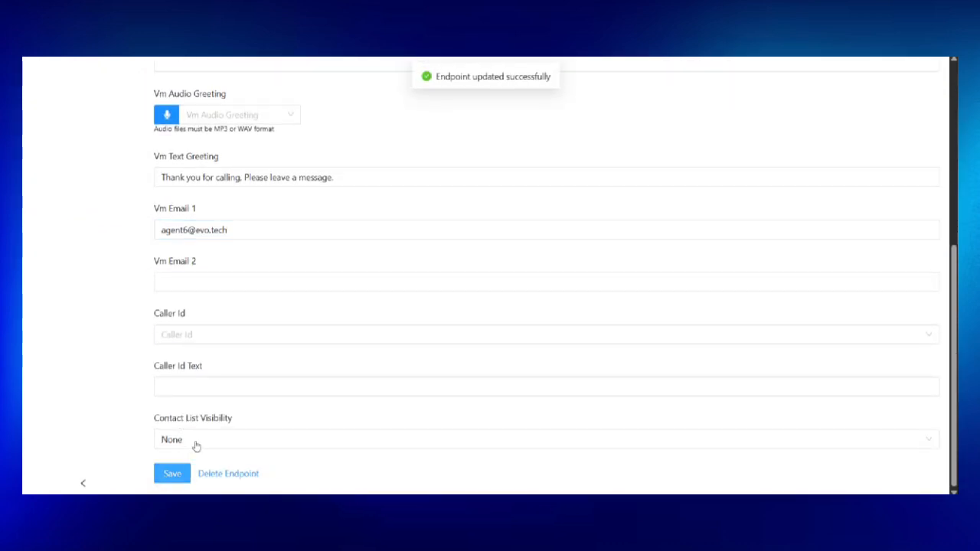
scroll(282, 315, "up", 4)
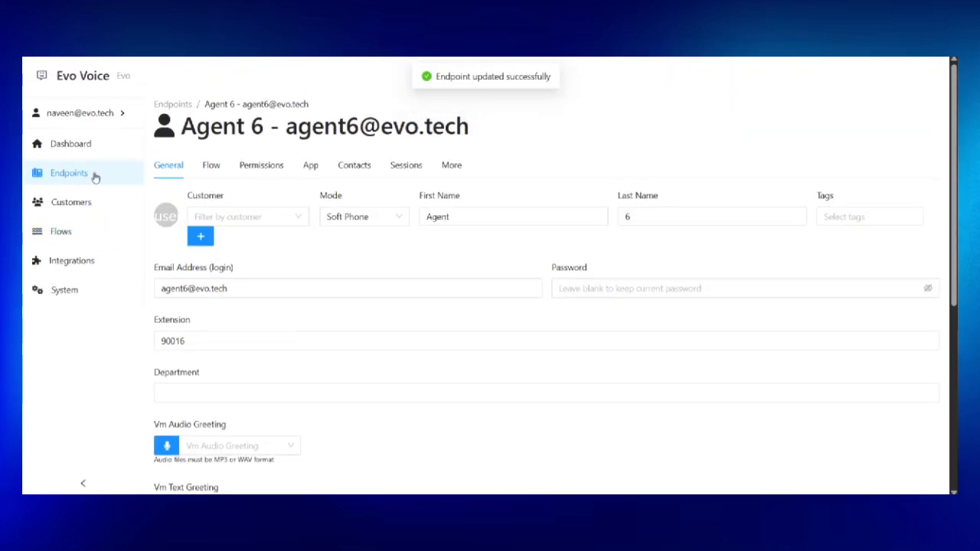
Confirm Agent 6 with extension 90016 is in the Endpoints list, then go to Flows.
left_click(93, 175)
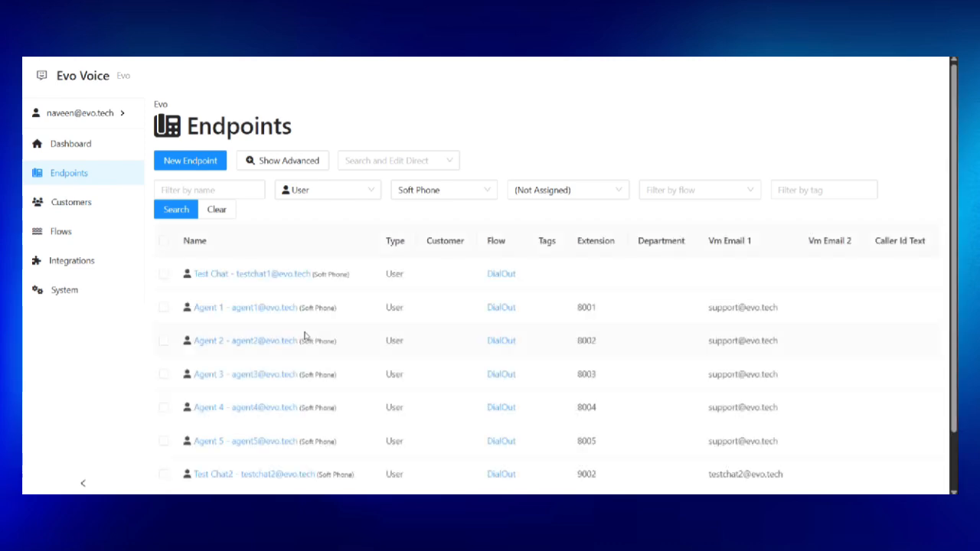
scroll(305, 335, "down", 2)
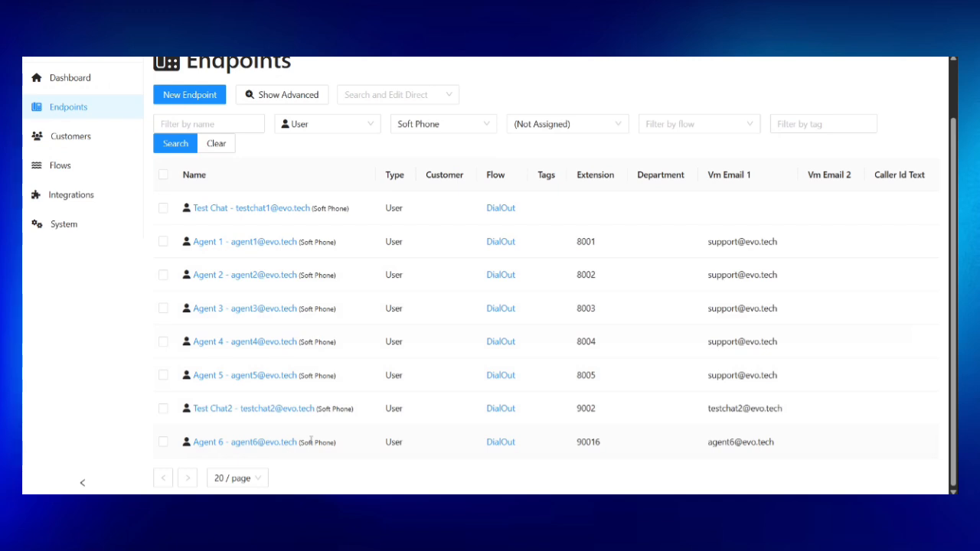
scroll(311, 440, "up", 2)
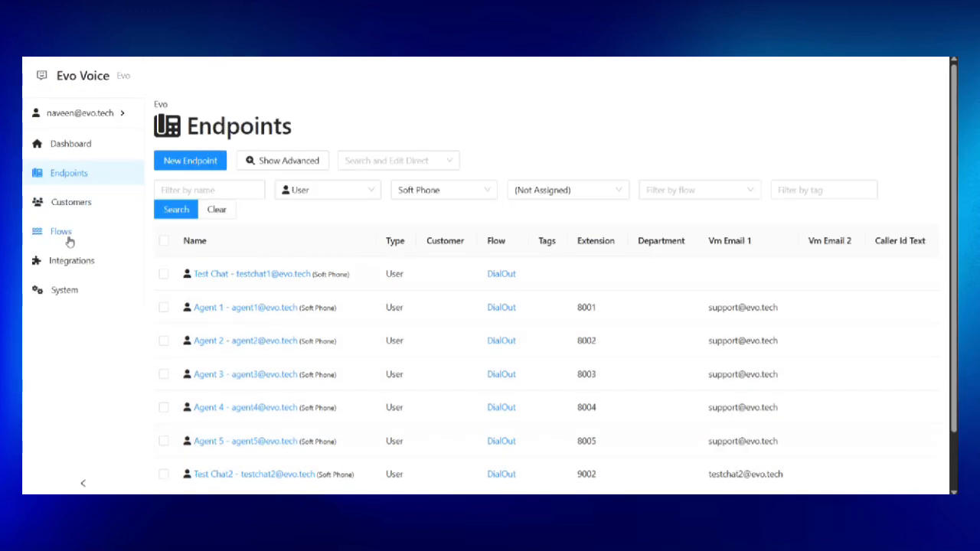
left_click(67, 234)
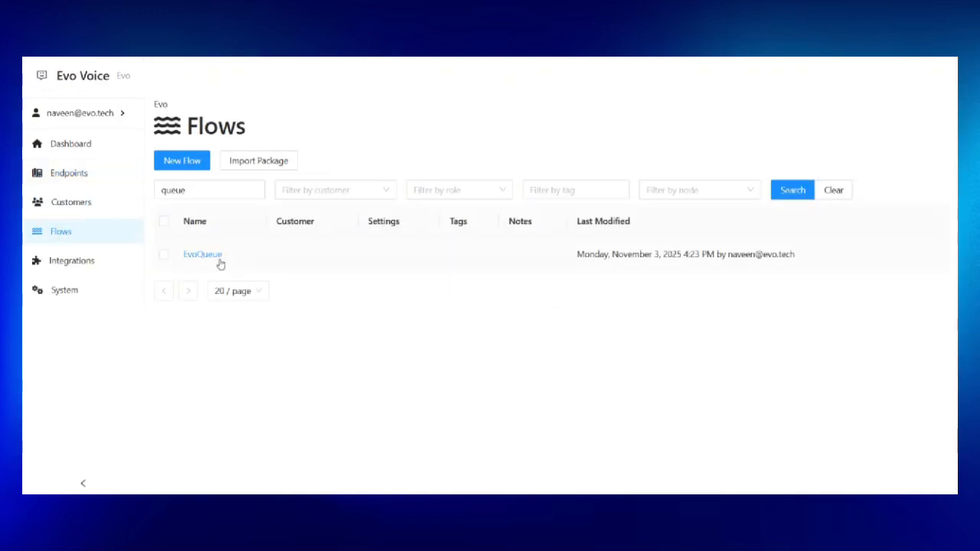
Create and save a new flow named EvoQueue2, ready for adding nodes.
left_click(184, 162)
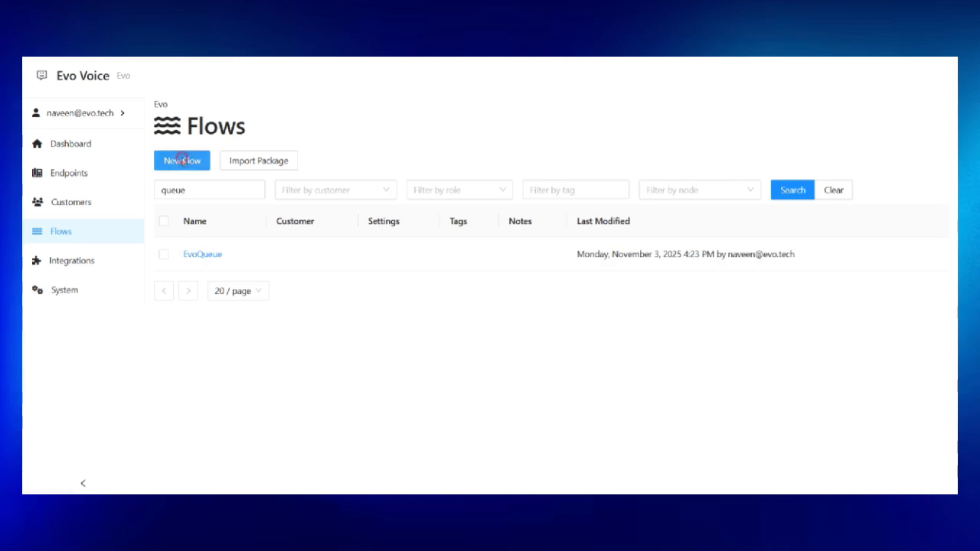
type("Evo")
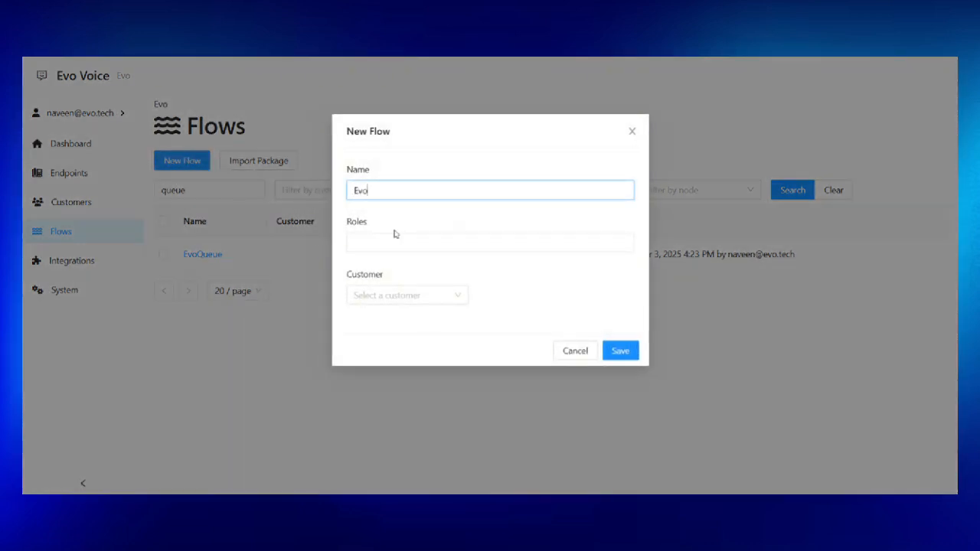
type("Queue2")
left_click(622, 350)
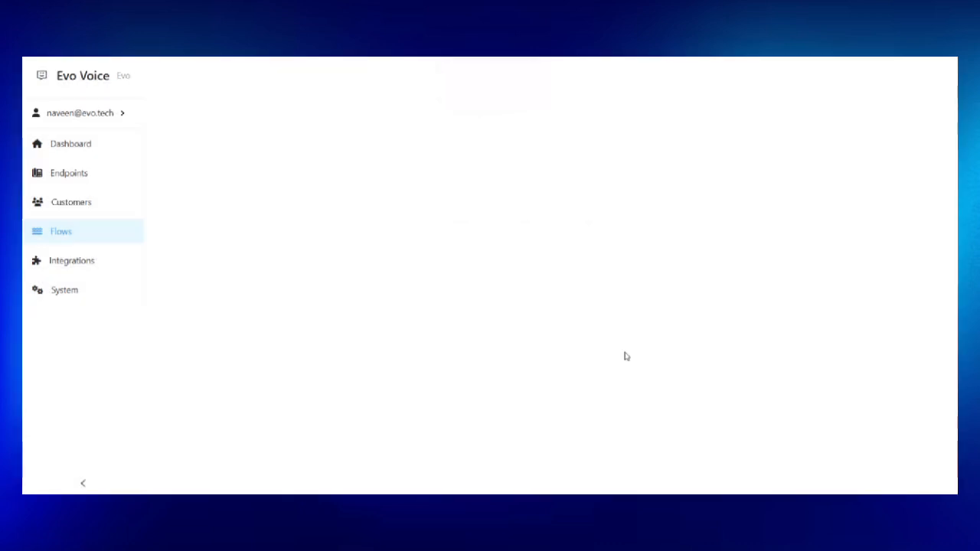
left_click(698, 237)
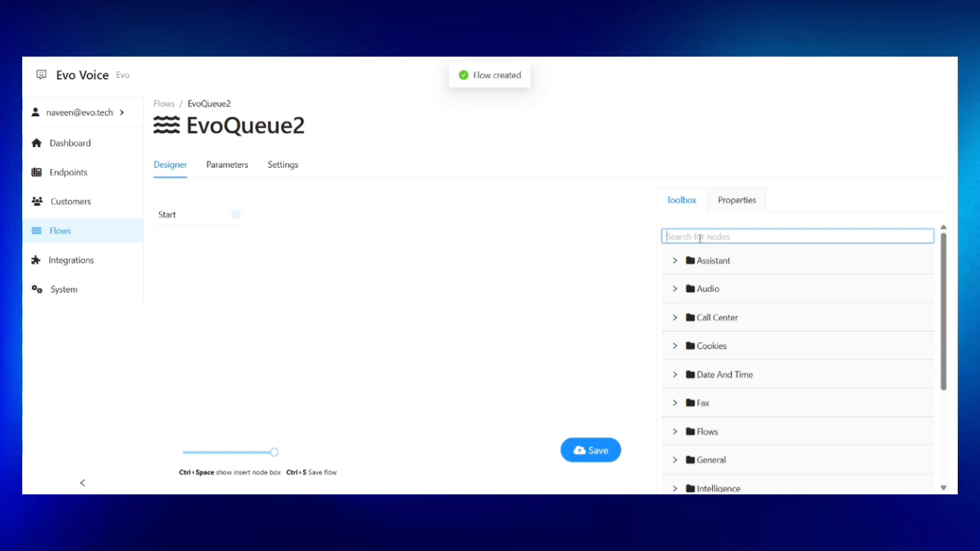
Add a Say node beside Start and connect Start to it.
type("say")
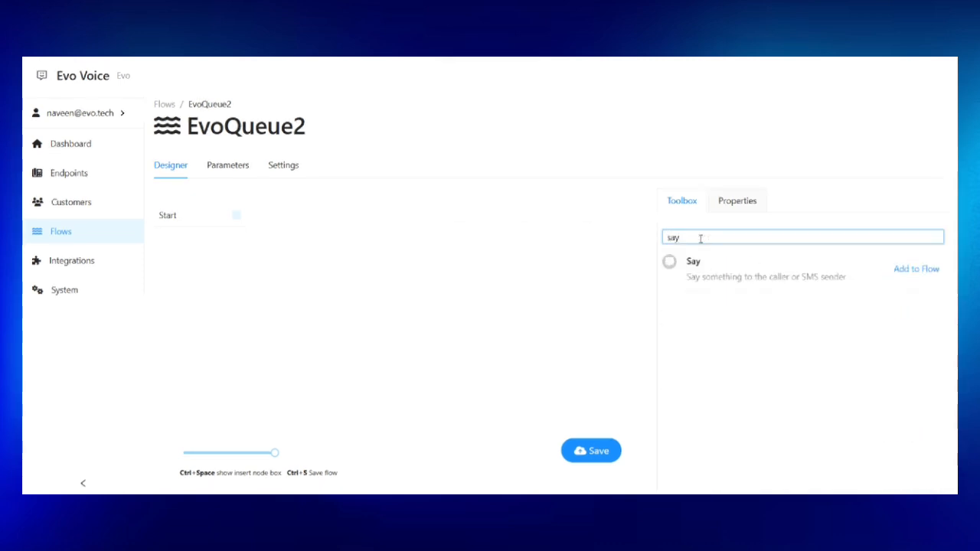
left_click(930, 273)
left_click(247, 258)
left_click_drag(291, 241, 348, 199)
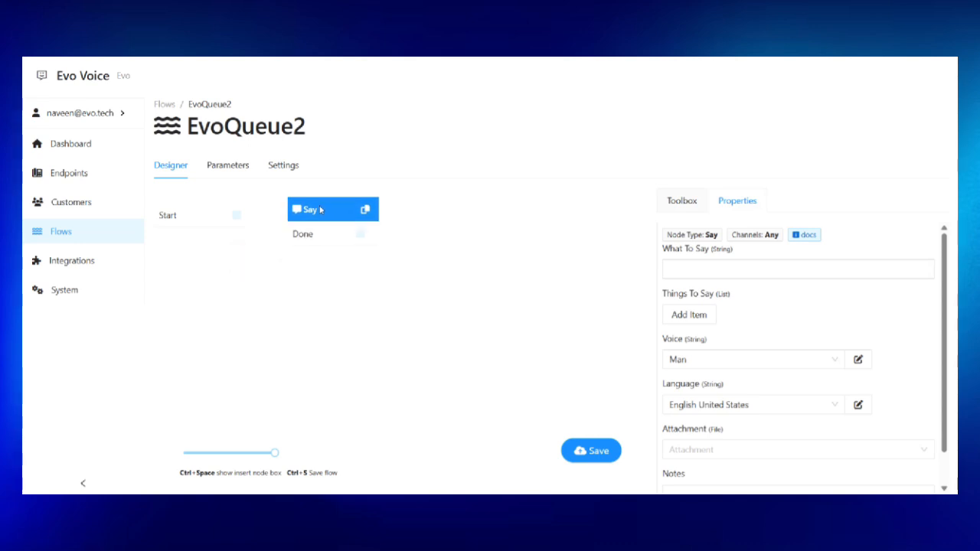
left_click_drag(237, 216, 297, 211)
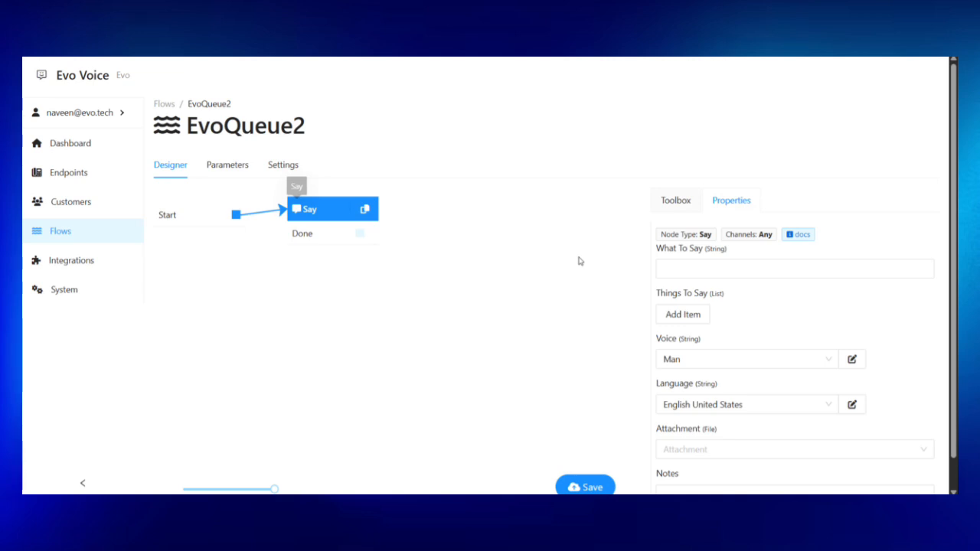
Make the Say node speak 'Please wait while we connect you.' in the Polly Joanna USFemale voice.
left_click(685, 269)
type("Plea")
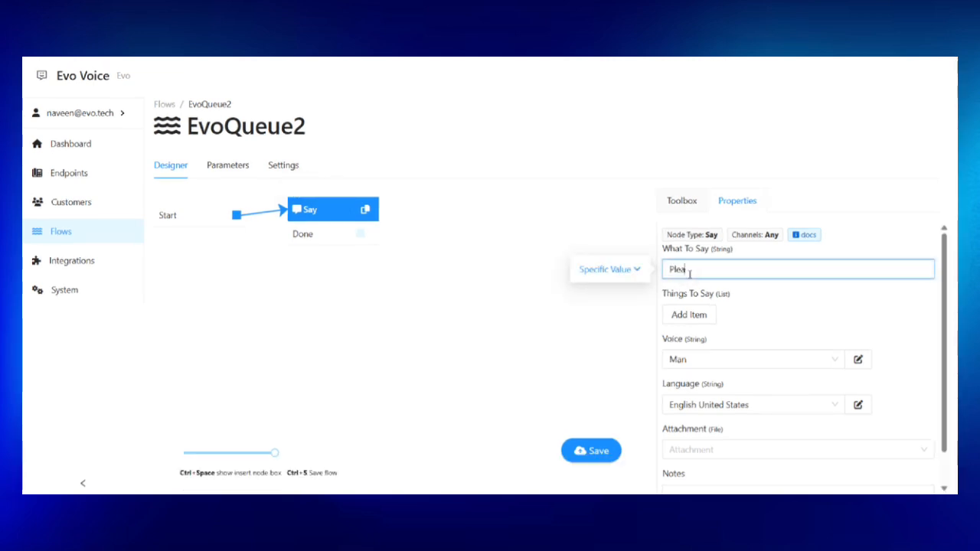
type("se wait while we connect you.")
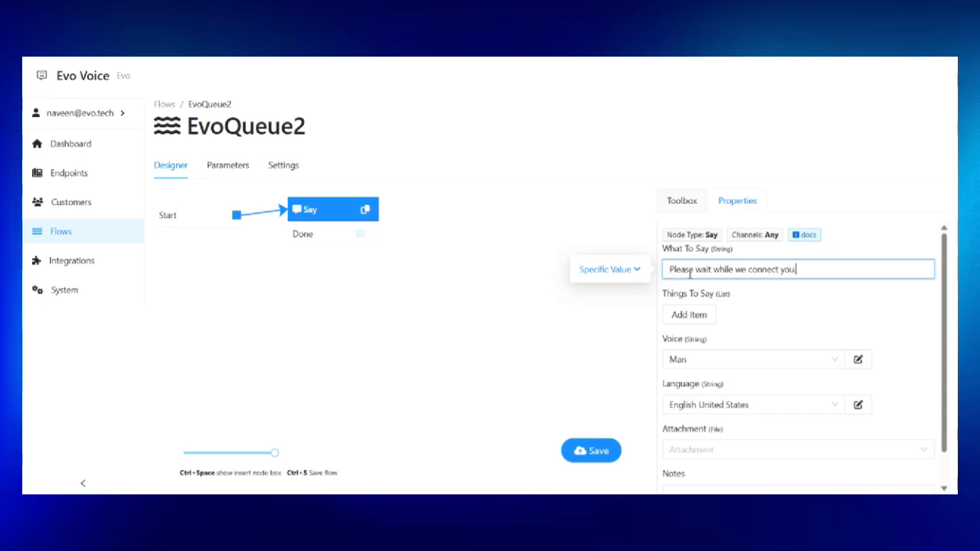
scroll(695, 326, "down", 1)
left_click(695, 326)
scroll(723, 392, "down", 3)
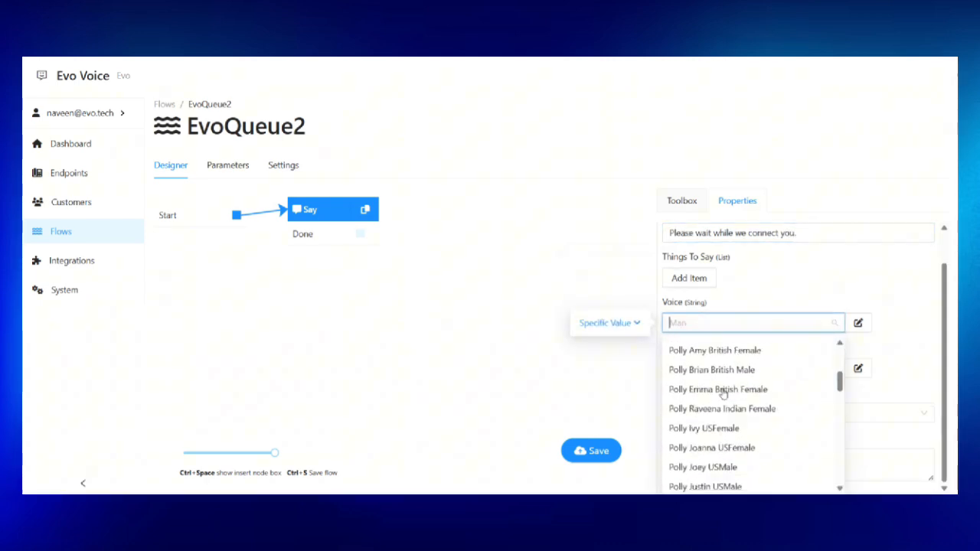
left_click(711, 441)
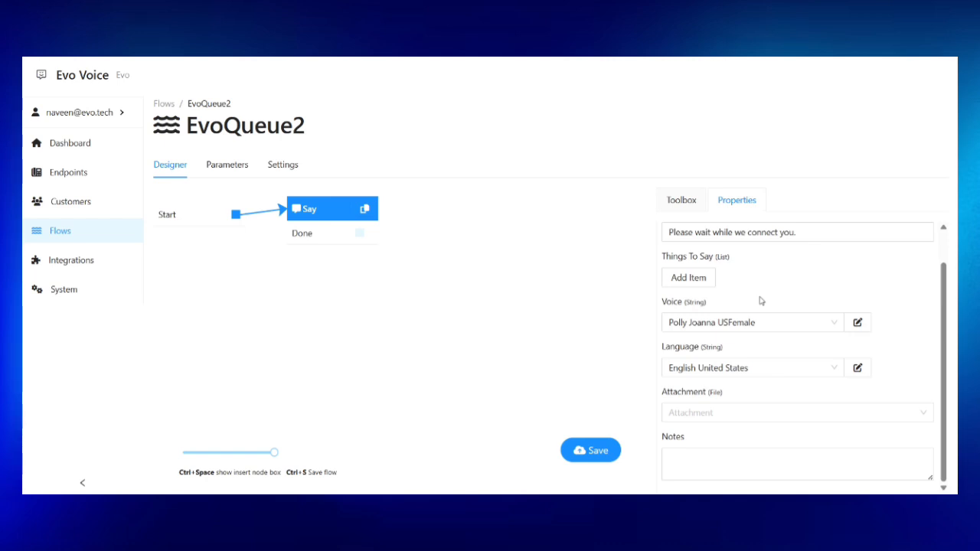
Save the flow, then add a String Match step below Say, connected from Say's Done.
key("ctrl+s")
left_click(691, 202)
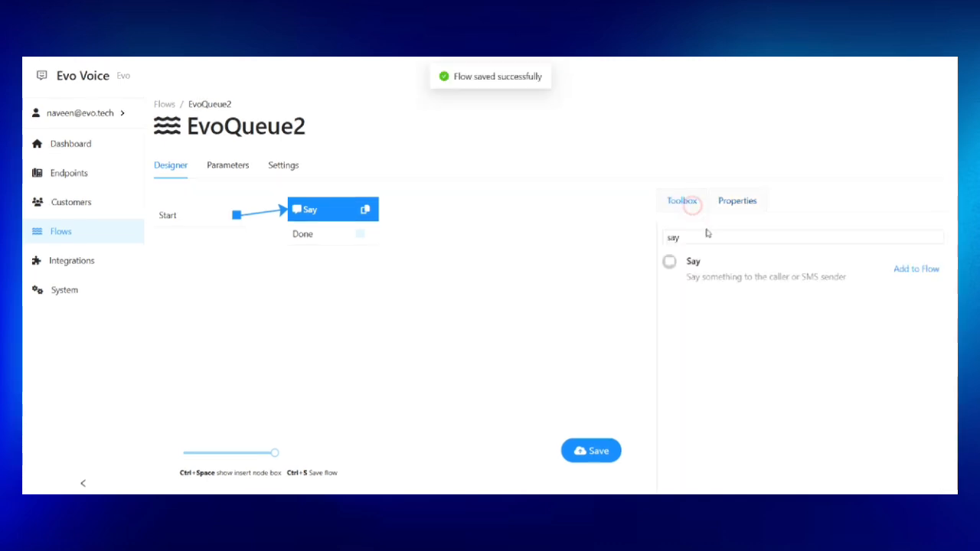
left_click_drag(707, 239, 643, 244)
type("string")
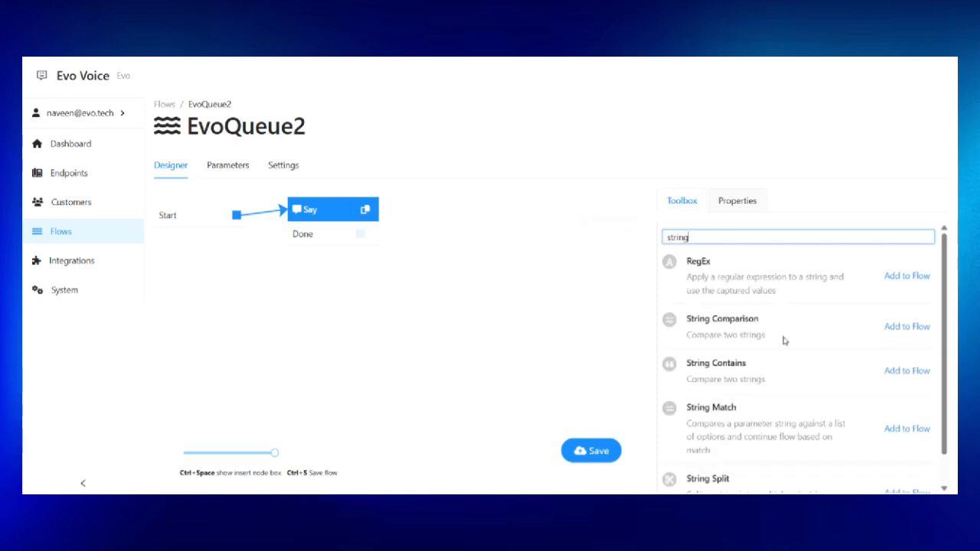
left_click(895, 432)
left_click_drag(258, 268, 345, 305)
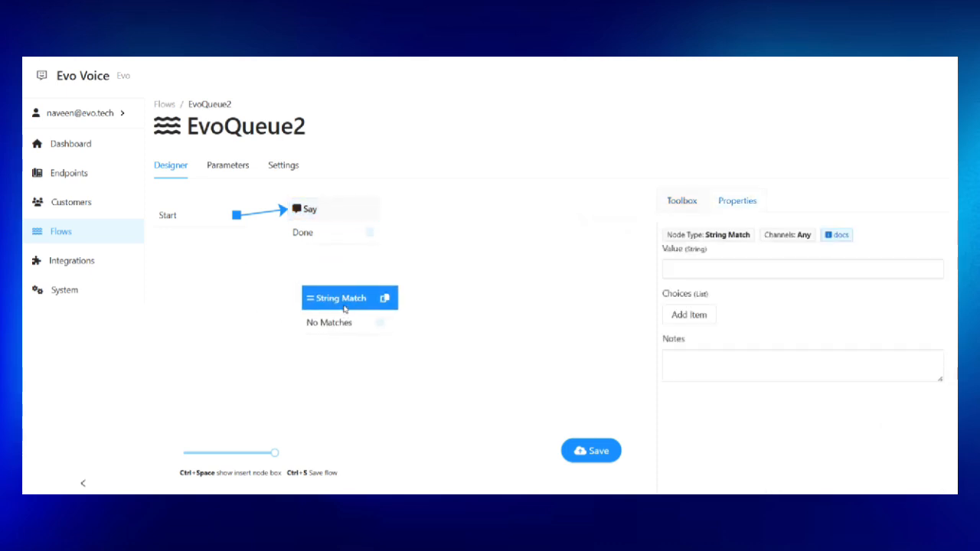
left_click_drag(370, 232, 328, 304)
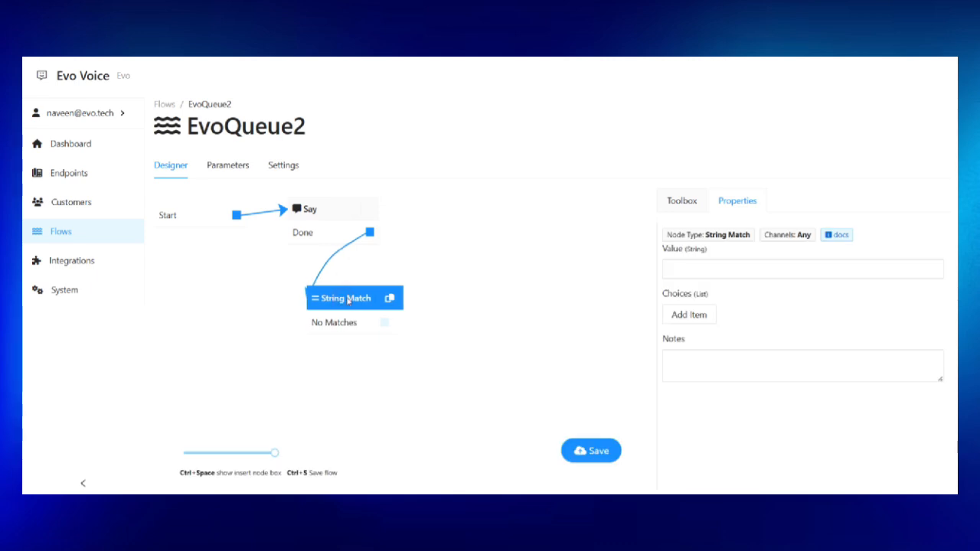
Have String Match compare a new public flow parameter named Queue.
left_click(731, 270)
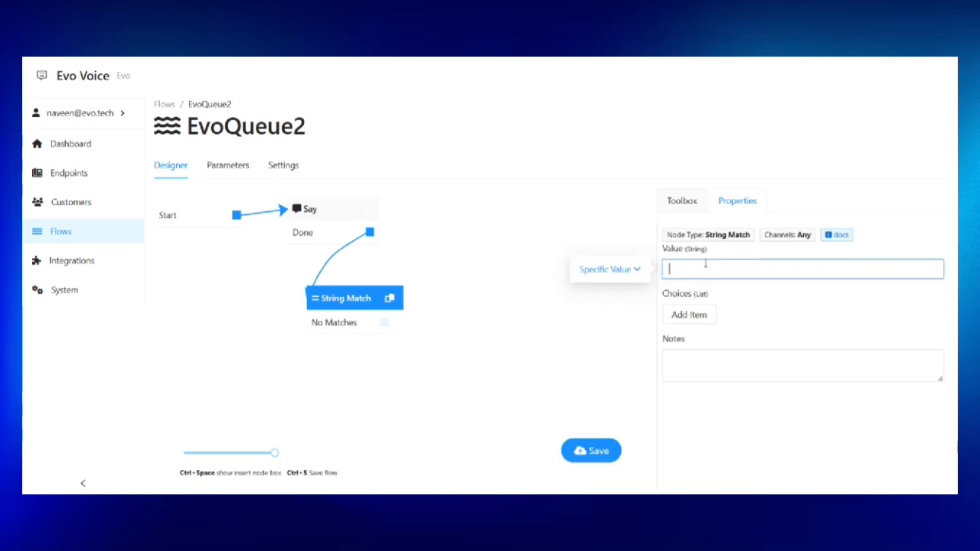
left_click(610, 269)
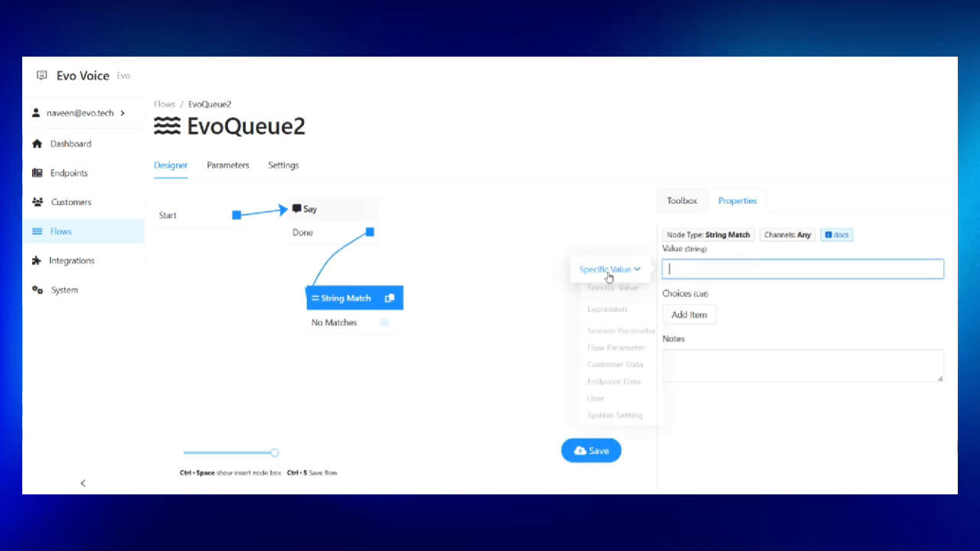
left_click(609, 358)
left_click(723, 266)
left_click(707, 316)
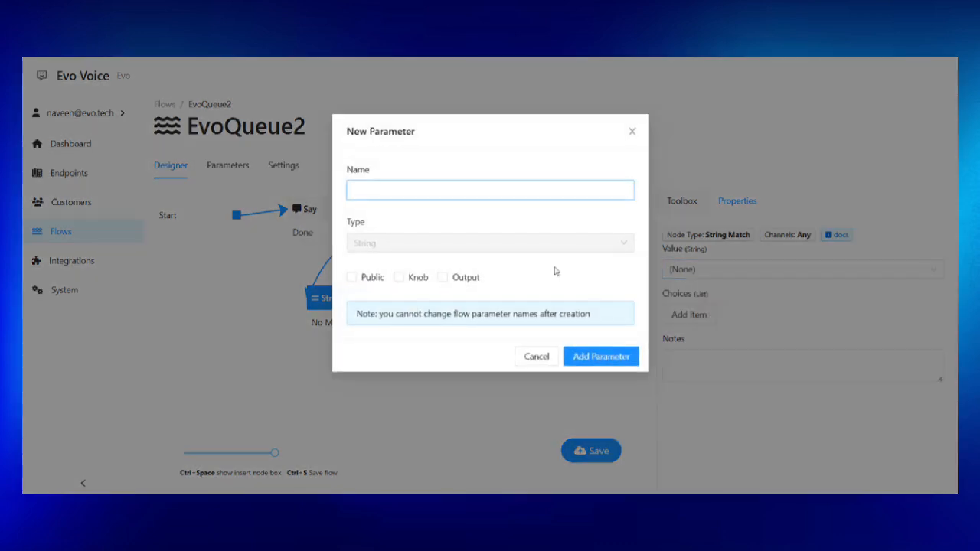
type("Queue")
left_click(354, 277)
left_click(604, 356)
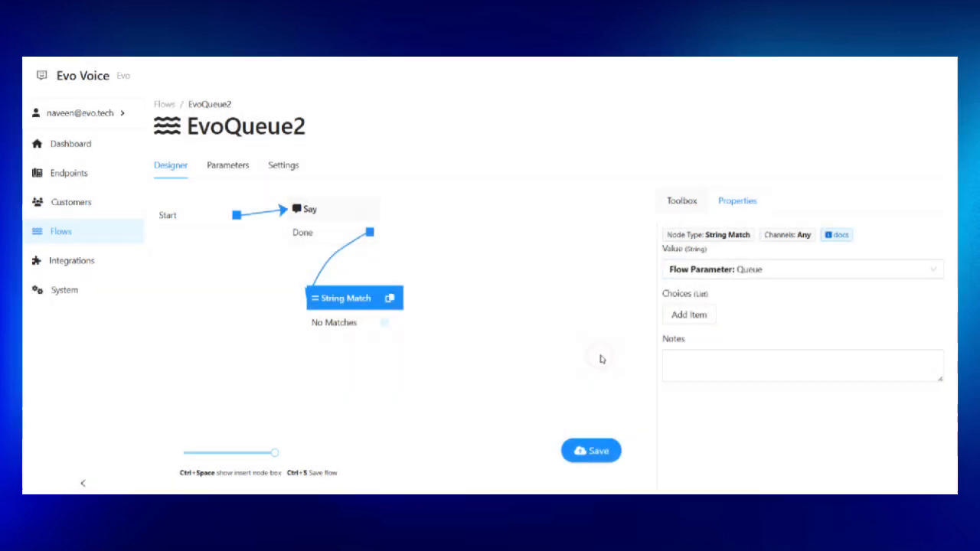
Add Red and Yellow as String Match choices.
left_click(690, 314)
left_click(690, 385)
left_click(713, 332)
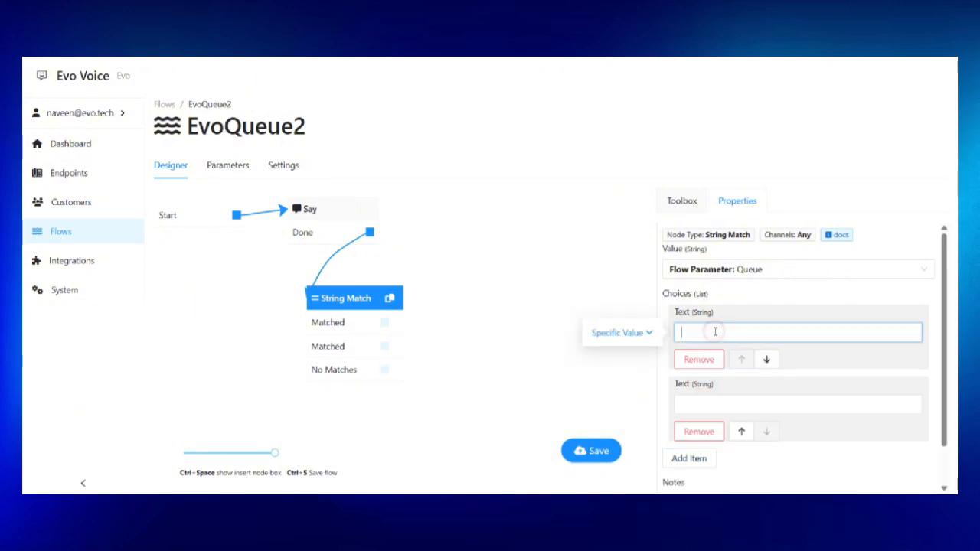
type("Red")
left_click(690, 405)
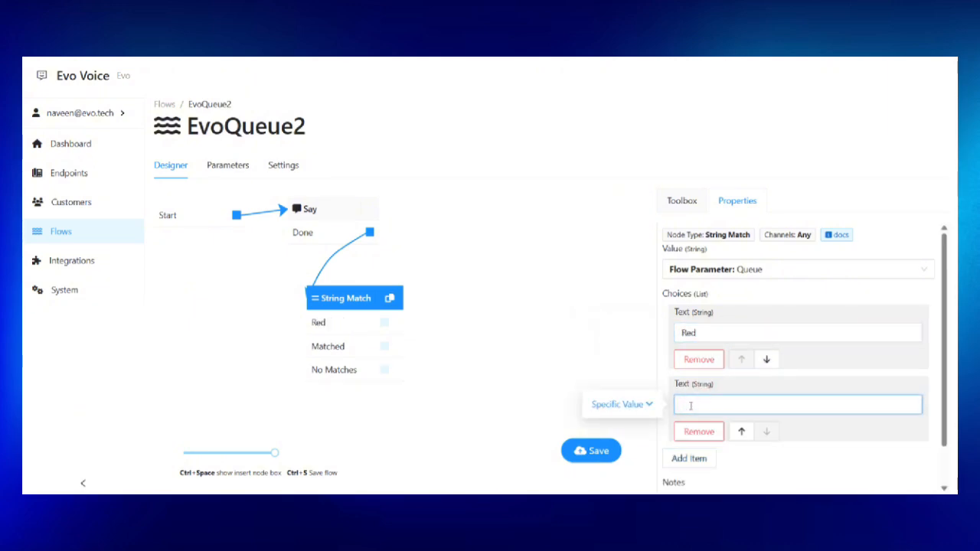
type("Yellow")
Add Green as the third choice, save the flow and zoom the diagram to about 83%.
scroll(692, 404, "down", 1)
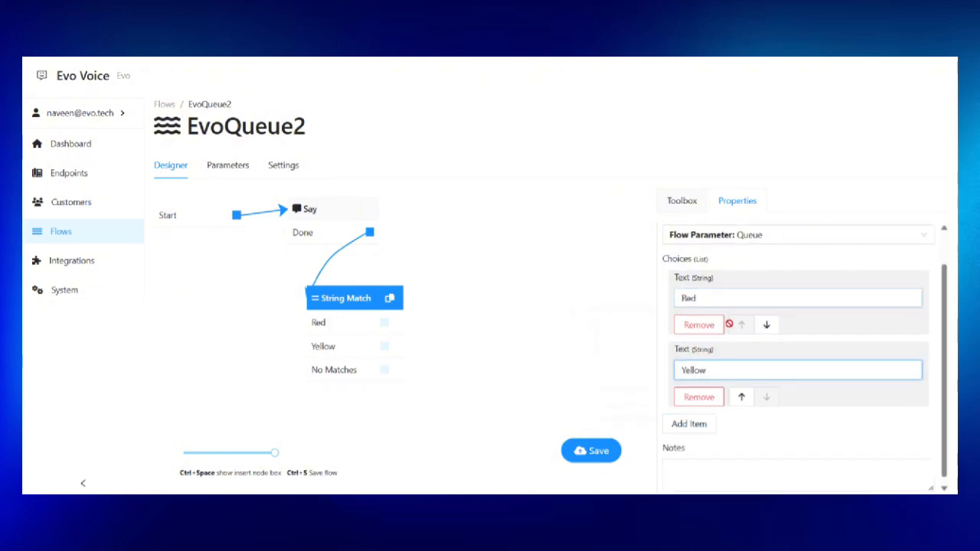
left_click(689, 422)
left_click(704, 431)
type("Green")
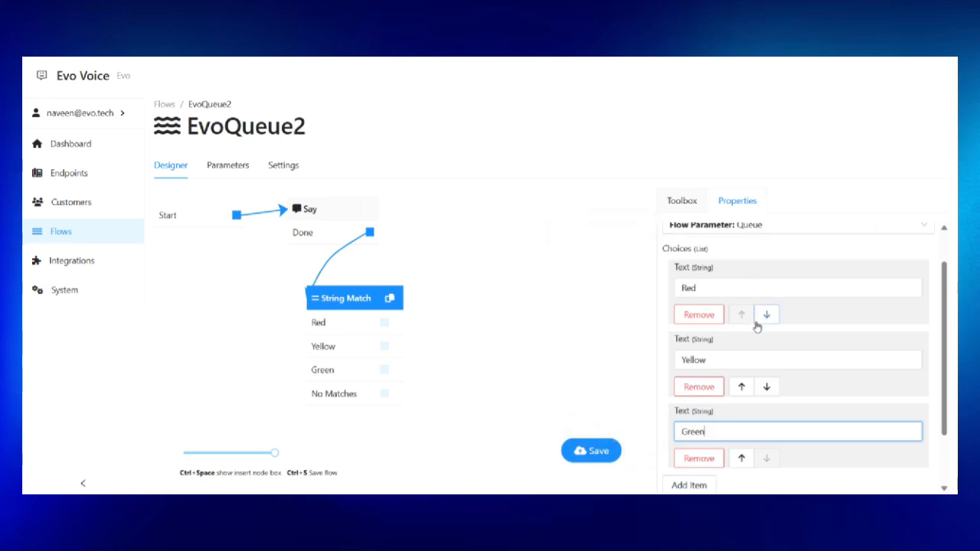
scroll(756, 326, "down", 1)
left_click(598, 451)
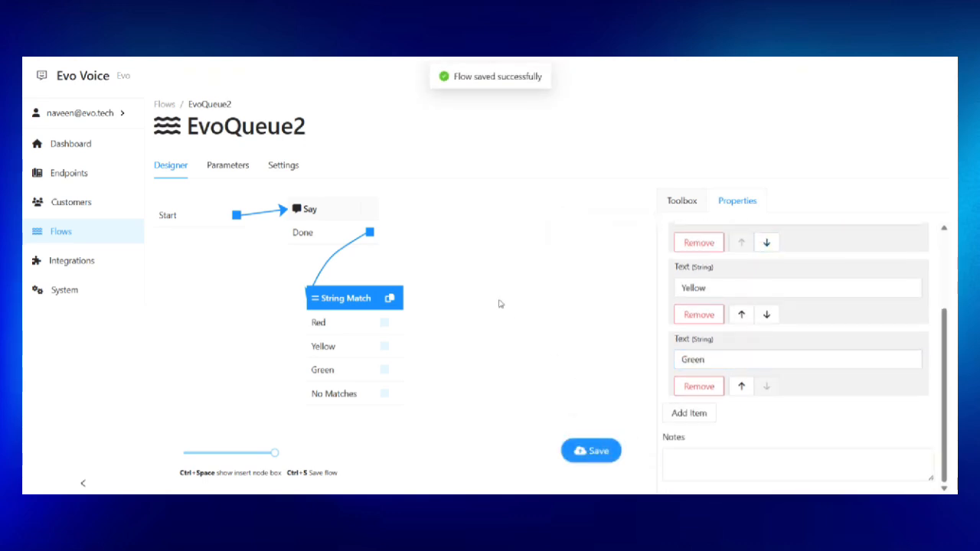
left_click_drag(499, 304, 514, 331)
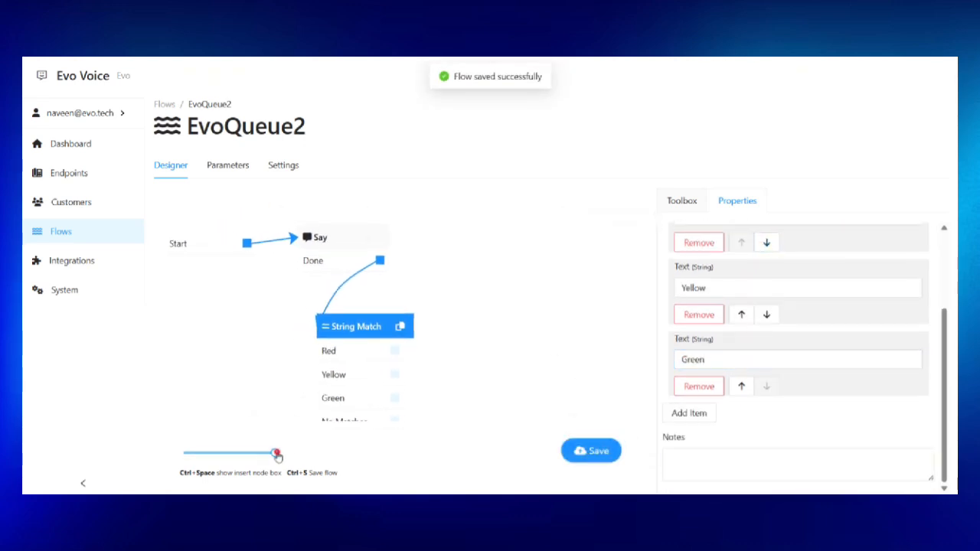
left_click_drag(275, 453, 255, 453)
Search the toolbox for 'queu' queue steps, deleting an Enqueue step added by mistake.
left_click_drag(450, 297, 441, 284)
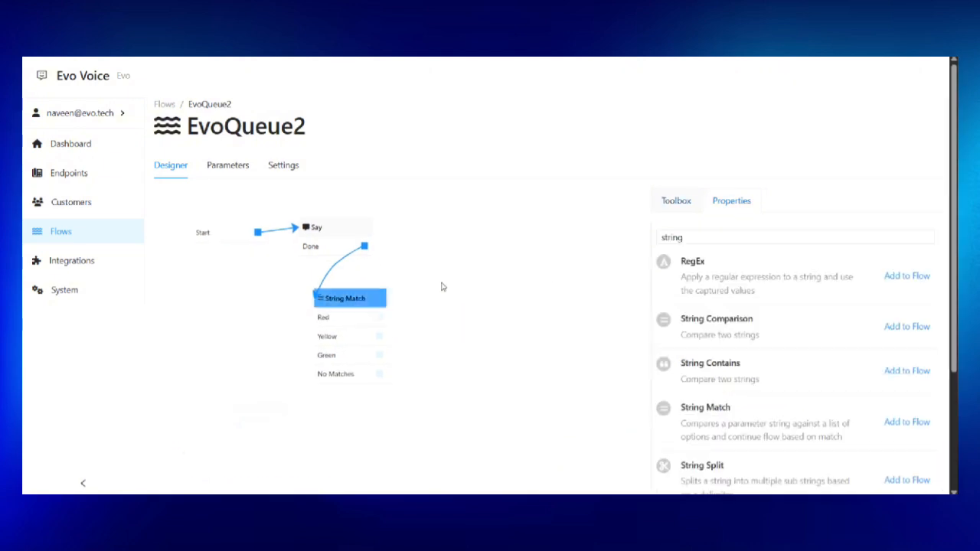
double_click(709, 234)
type("queue")
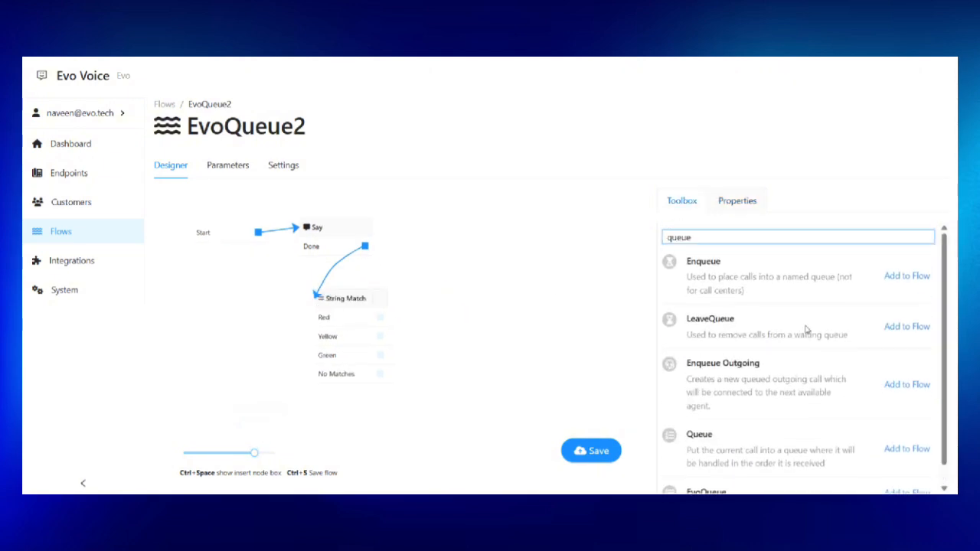
left_click(898, 274)
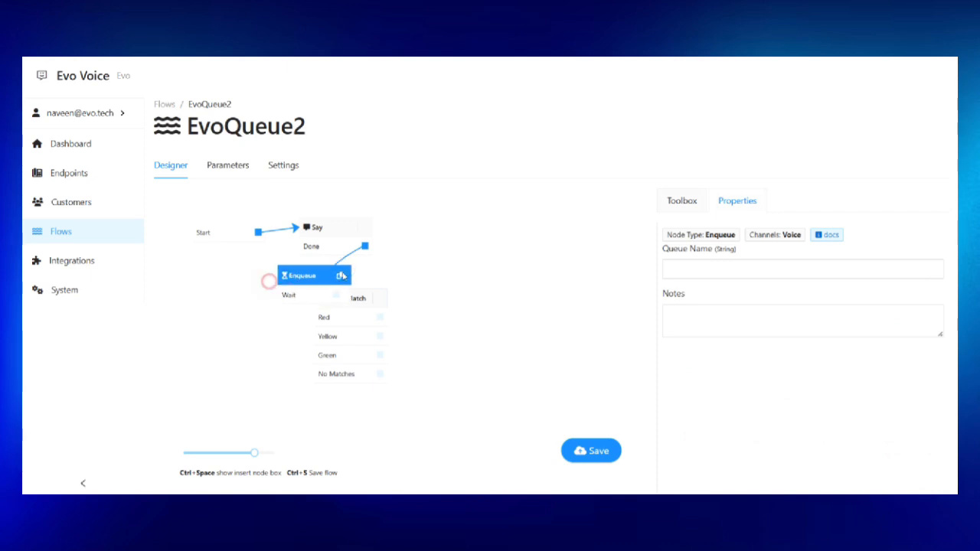
left_click_drag(279, 279, 488, 249)
key("Delete")
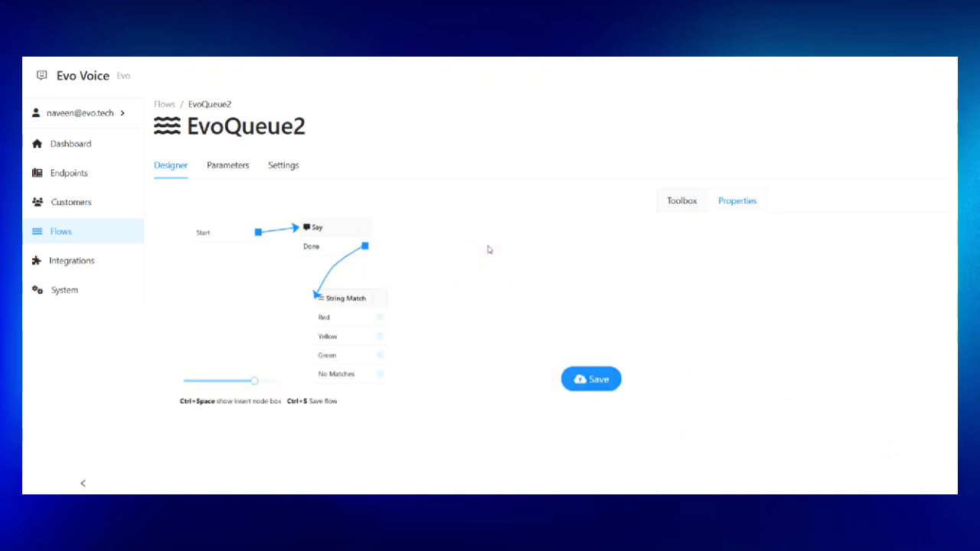
left_click(697, 201)
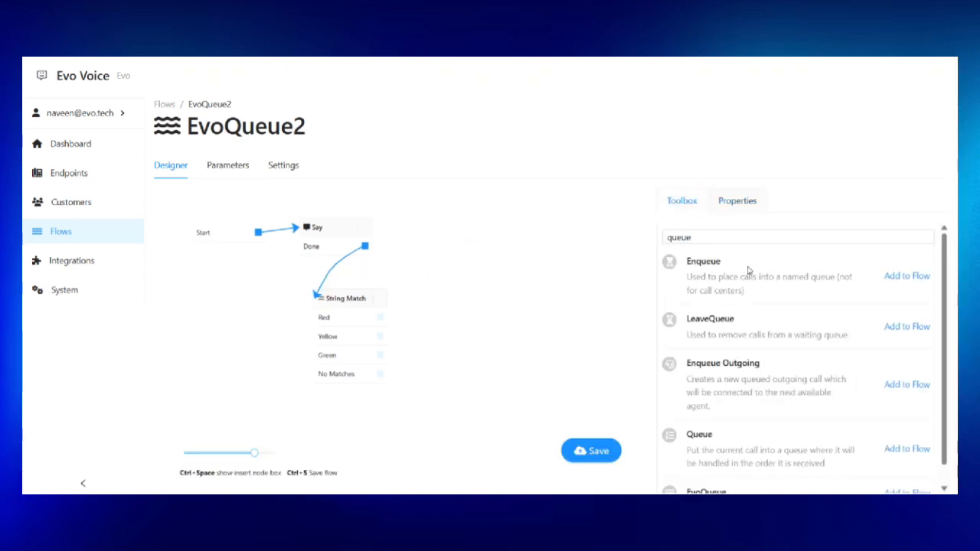
scroll(753, 306, "down", 1)
Add a Queue step right of String Match and name it Red.
left_click(905, 430)
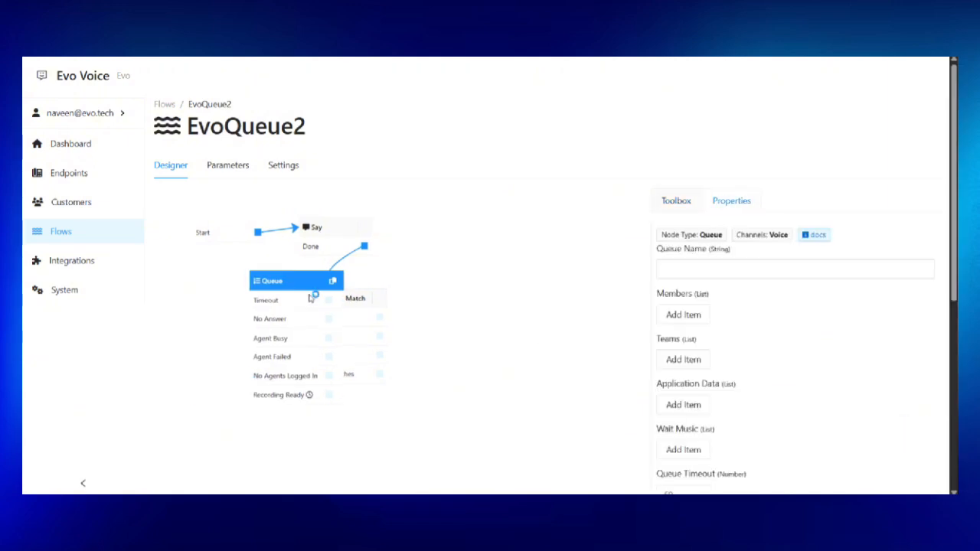
left_click_drag(291, 277, 489, 216)
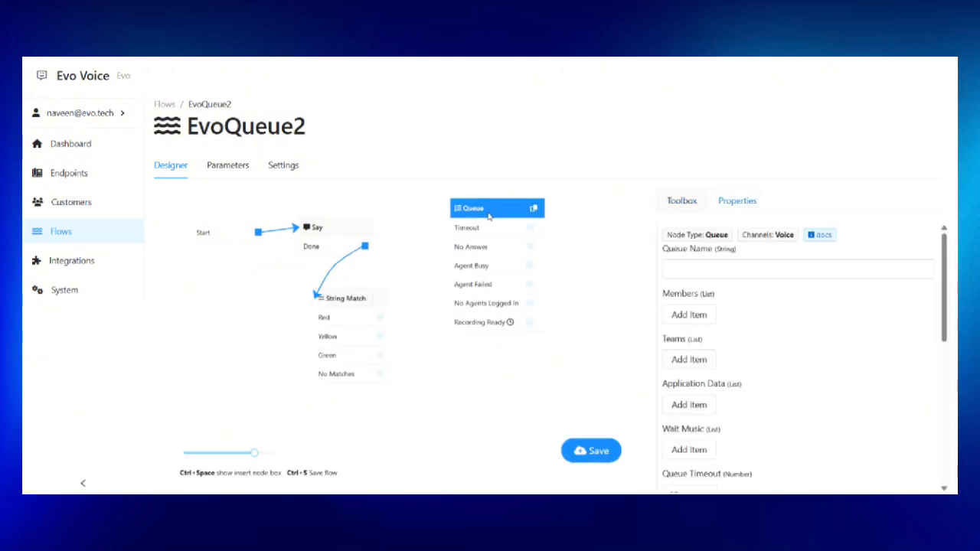
double_click(481, 209)
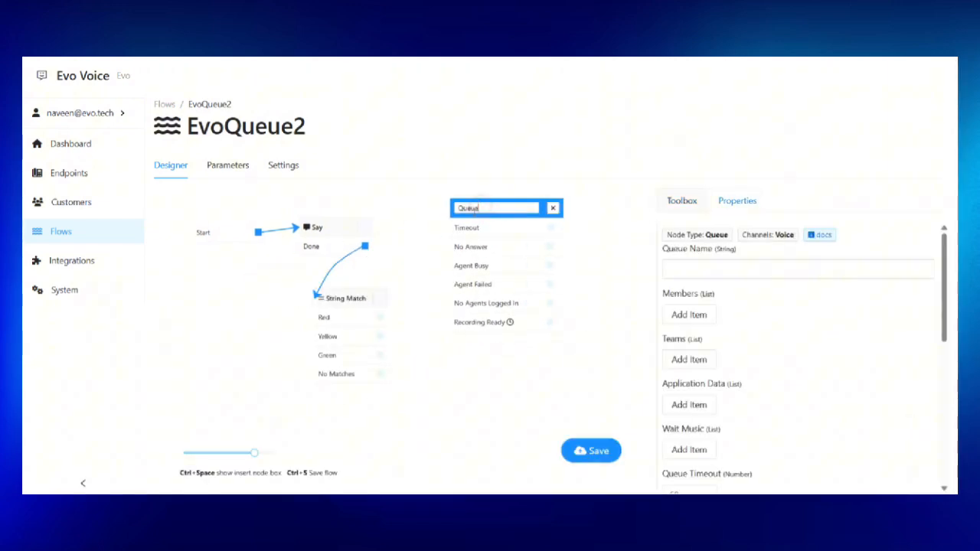
double_click(459, 207)
type("Red")
key("Return")
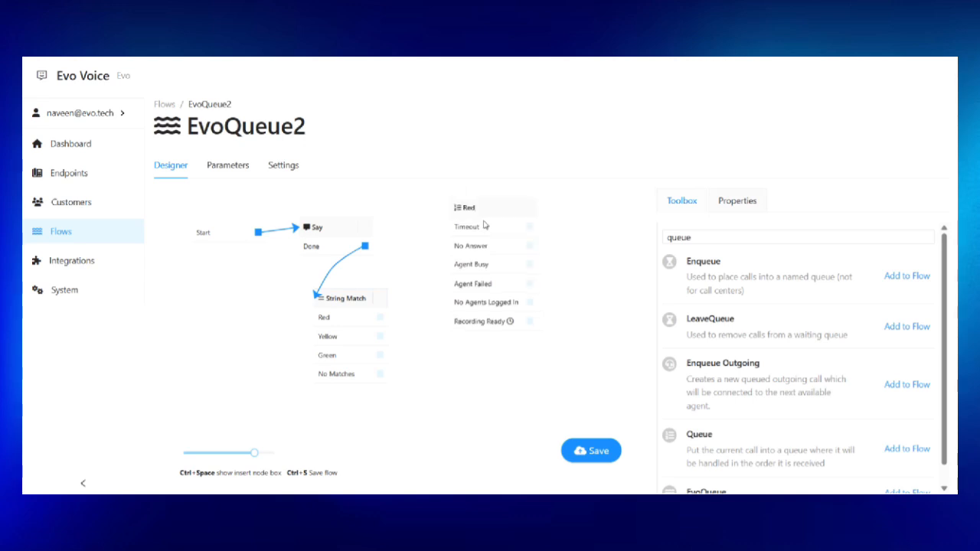
left_click_drag(483, 216, 473, 208)
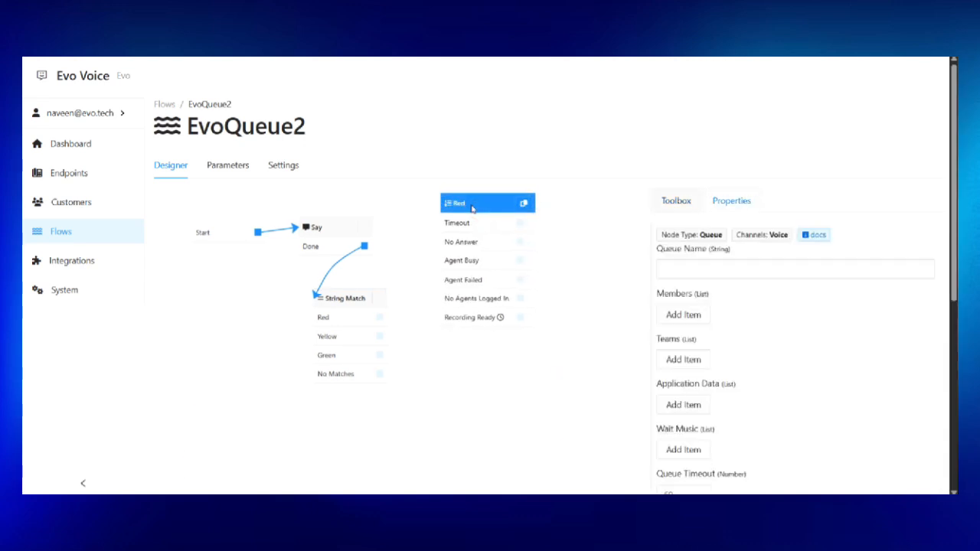
left_click(678, 270)
type("Red")
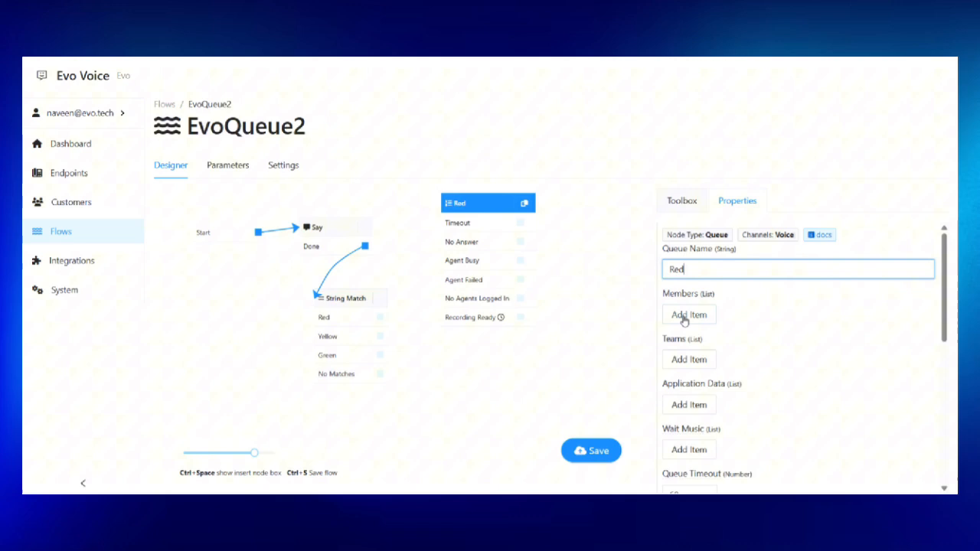
Add Agent 1 and Agent 3 as members of the Red queue.
left_click(682, 314)
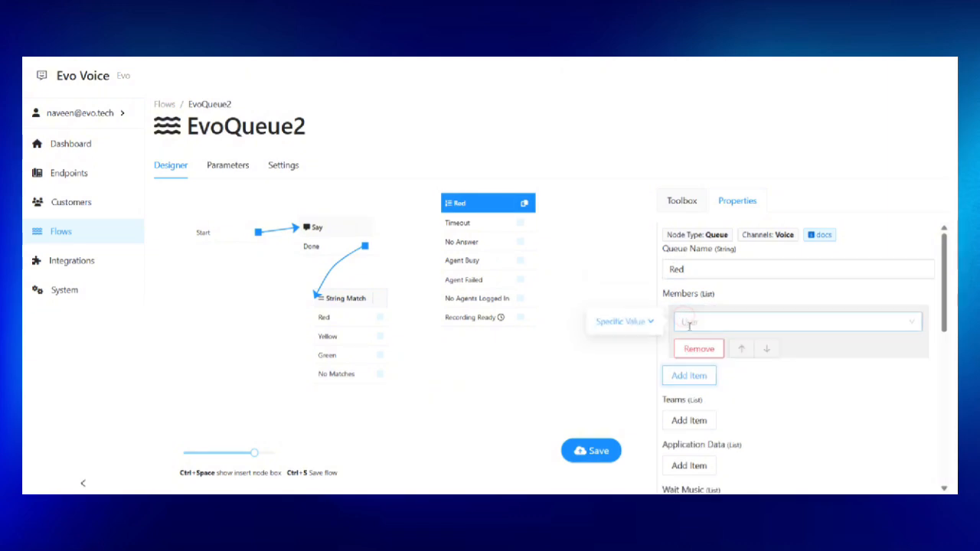
left_click(690, 322)
type("dgent")
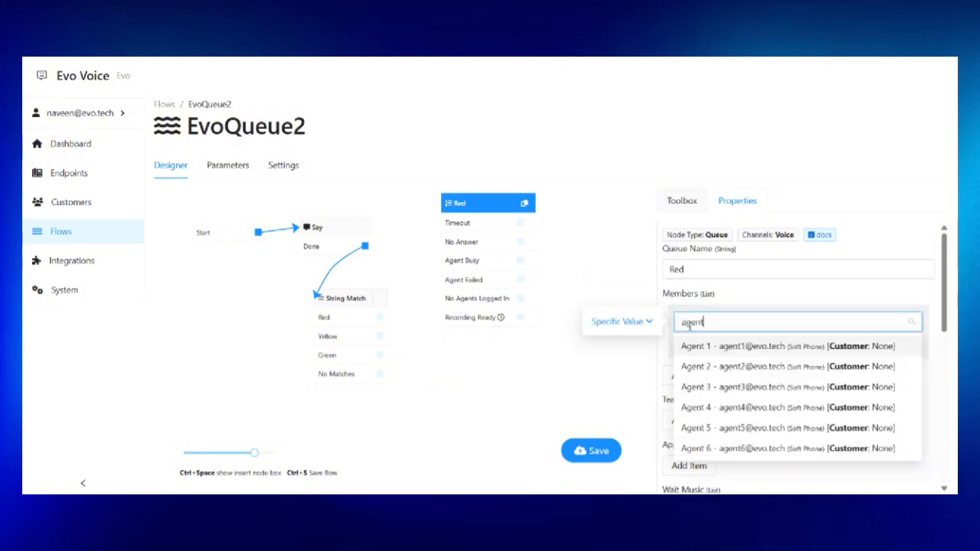
left_click(711, 349)
left_click(696, 375)
scroll(733, 303, "down", 3)
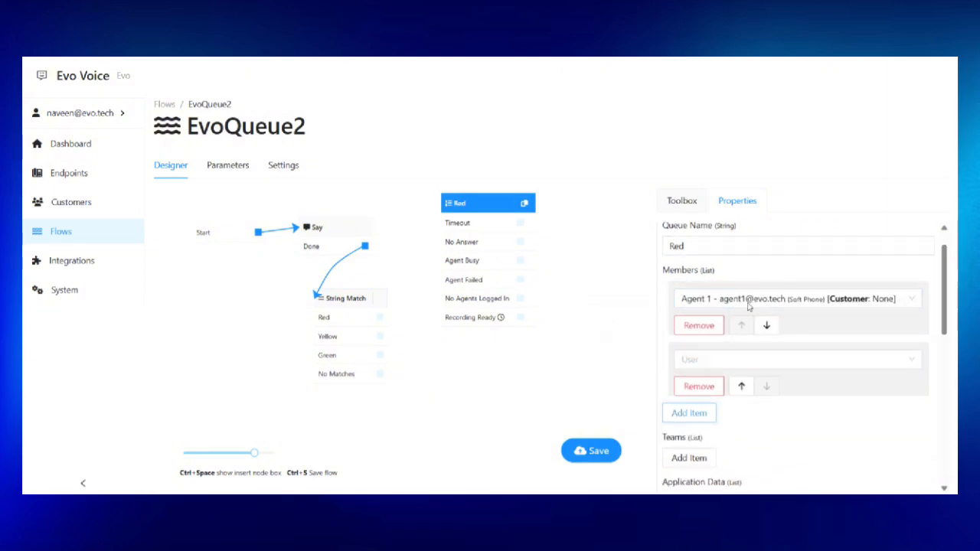
scroll(728, 306, "up", 3)
left_click(737, 385)
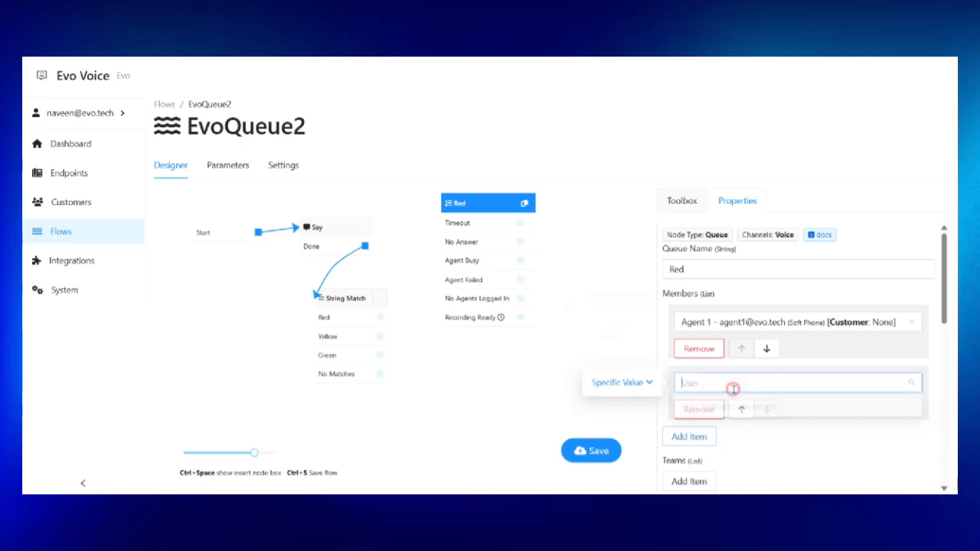
type("agent2")
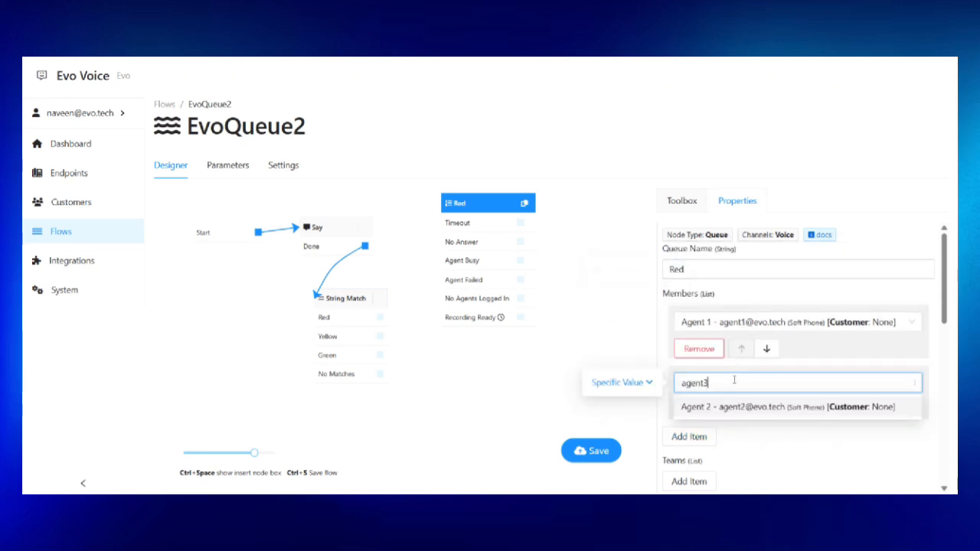
left_click(737, 414)
Add Agent 5 as the third Red queue member.
left_click(689, 436)
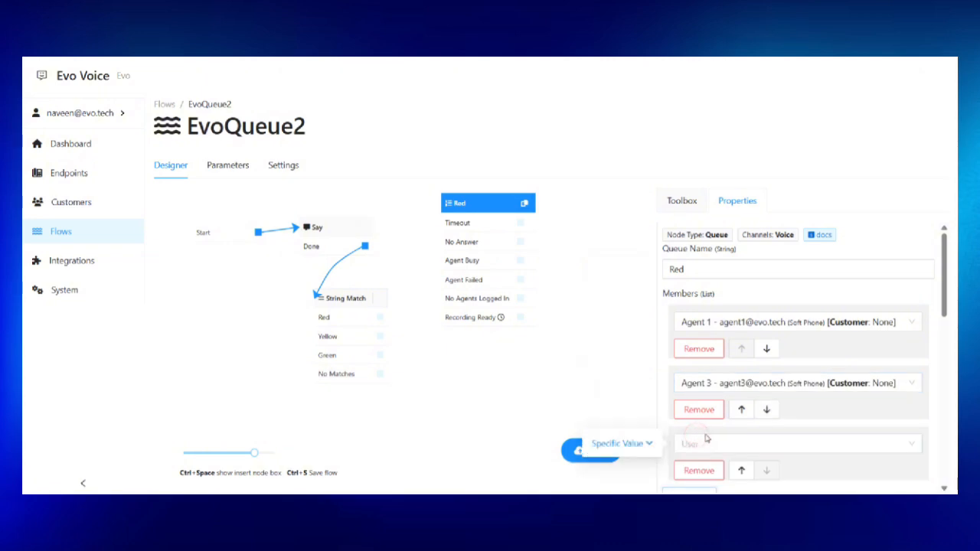
left_click(704, 444)
type("agent")
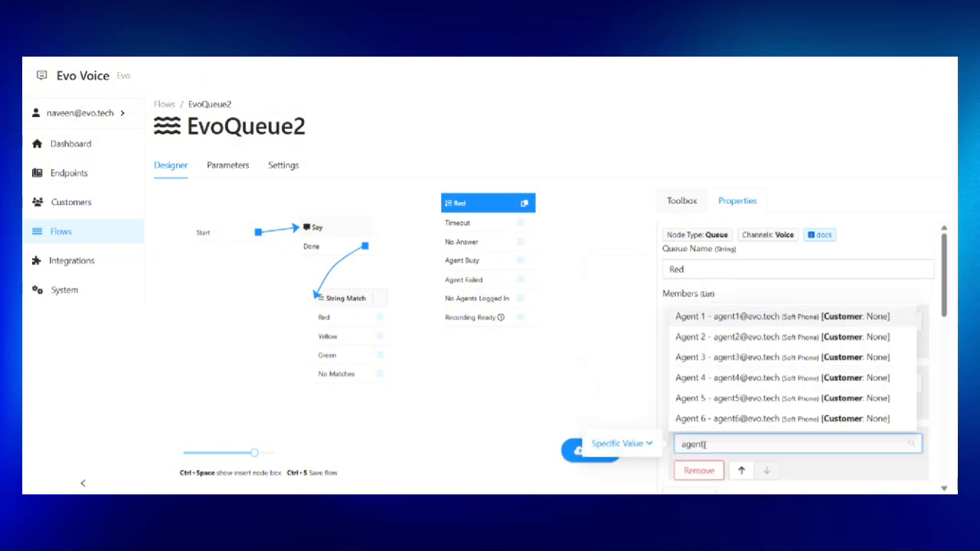
type("5")
left_click(720, 471)
scroll(764, 365, "down", 1)
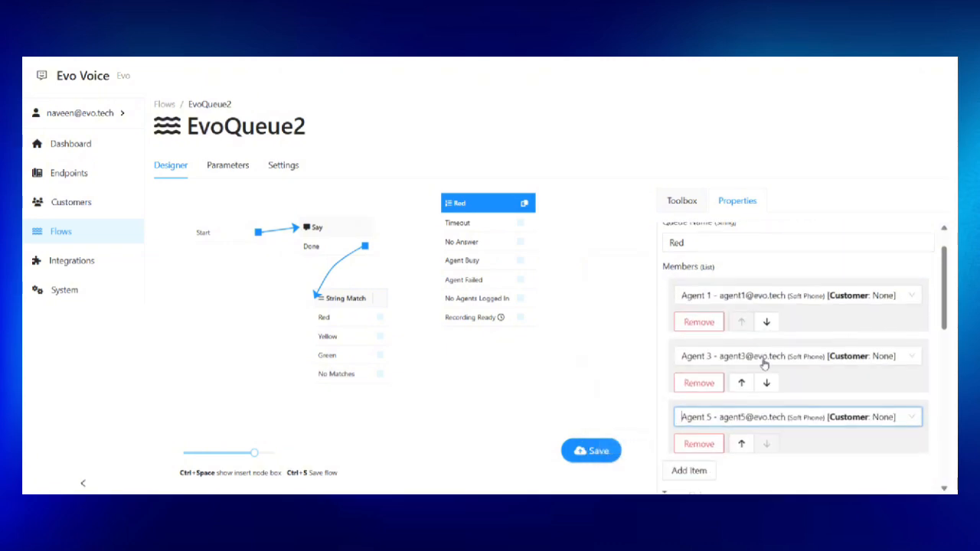
scroll(764, 364, "up", 1)
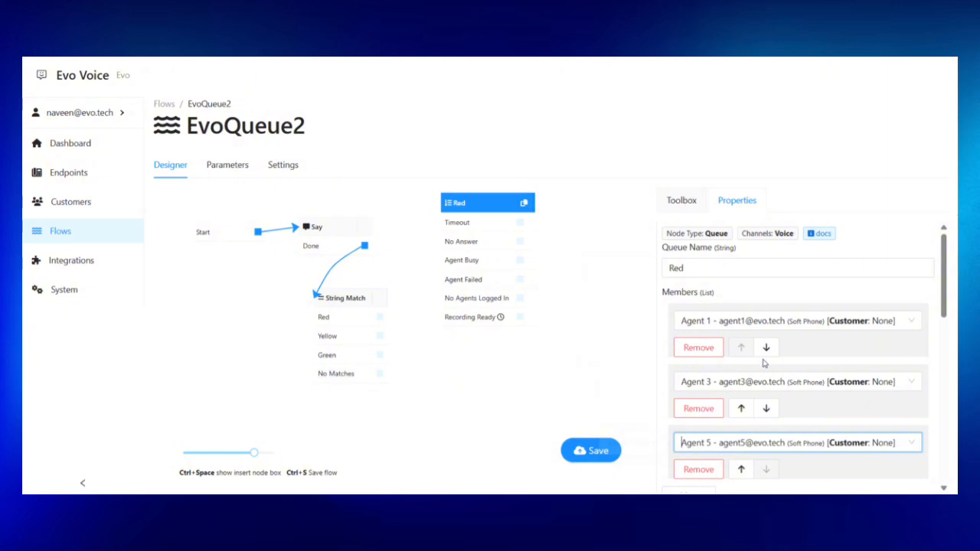
scroll(743, 372, "down", 5)
scroll(743, 374, "up", 2)
scroll(743, 374, "down", 1)
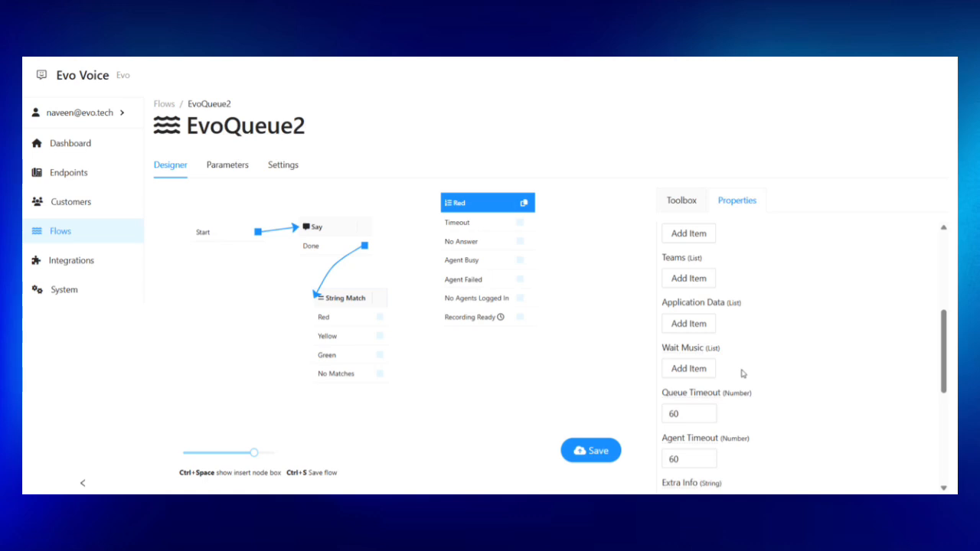
Set the Red queue's queue timeout to 300 and agent timeout to 30.
scroll(742, 373, "down", 2)
double_click(686, 313)
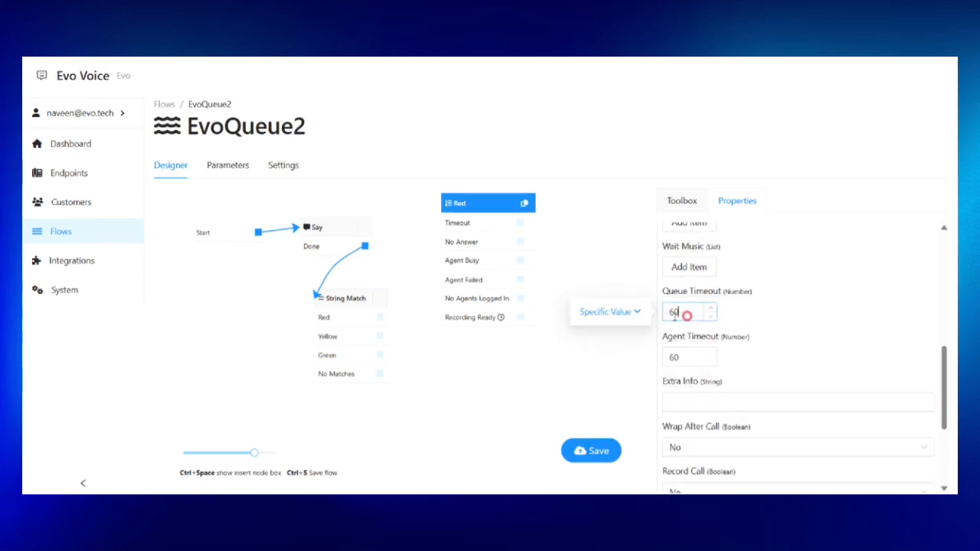
type("300")
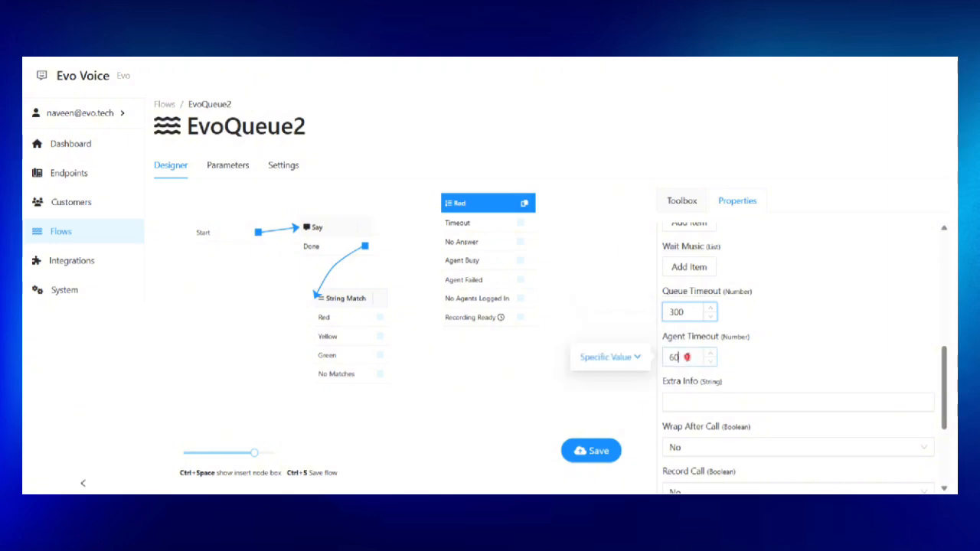
key("Tab")
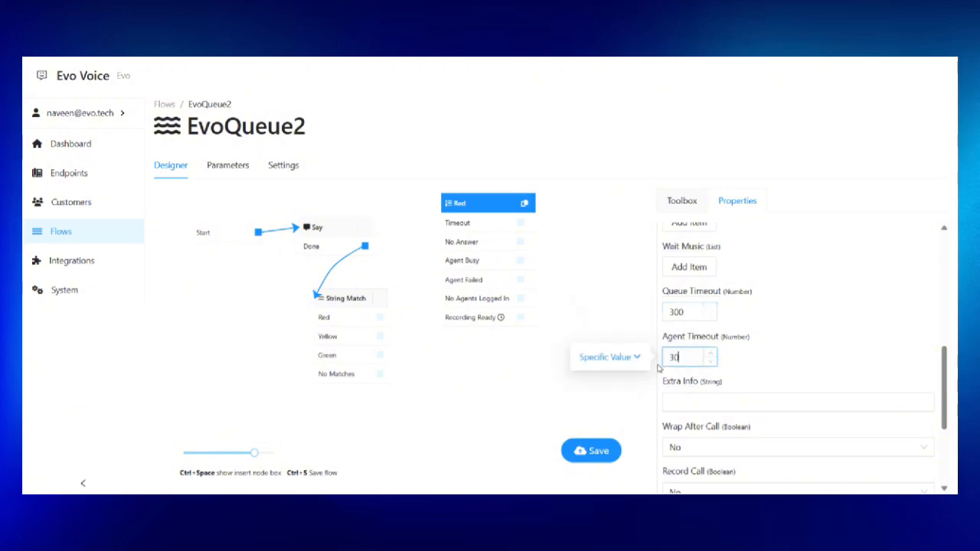
left_click(799, 342)
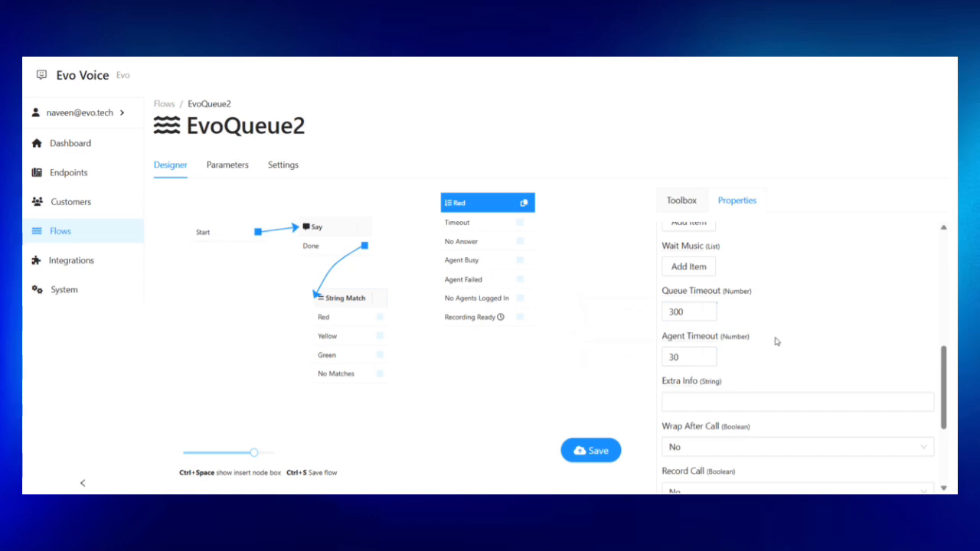
scroll(777, 342, "up", 10)
Save the flow, duplicate the Red queue node beside it and rename the copy Yellow.
key("ctrl+s")
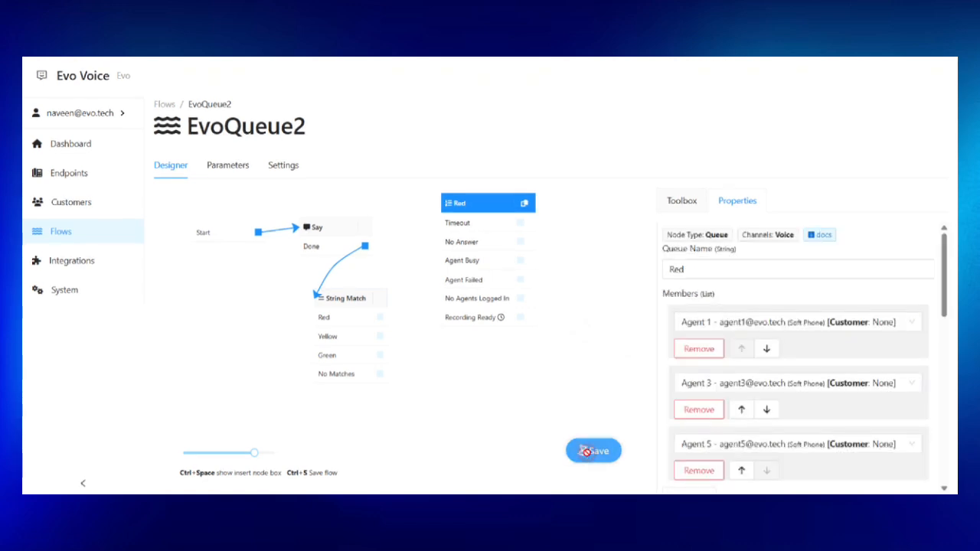
left_click(525, 205)
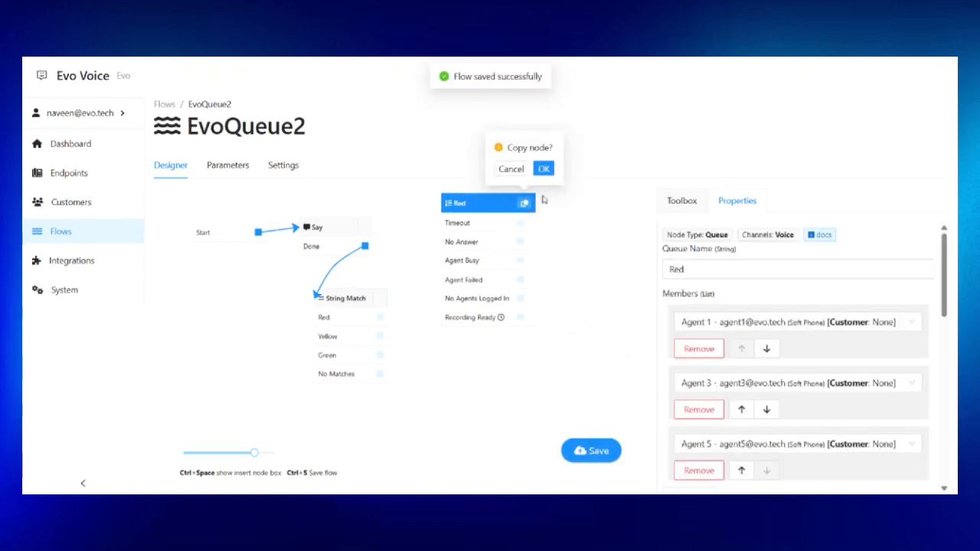
left_click(544, 167)
left_click_drag(367, 284, 441, 270)
double_click(441, 267)
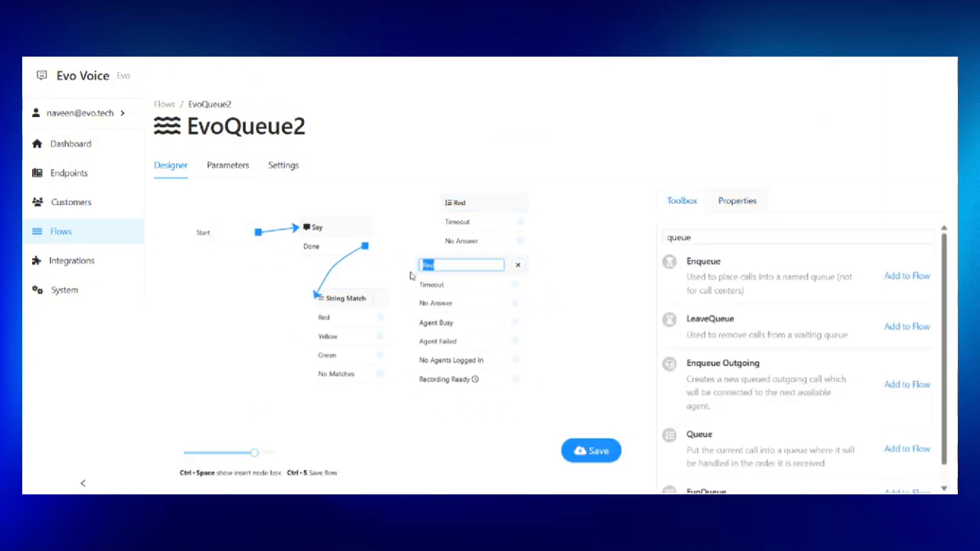
type("Yellow")
key("Return")
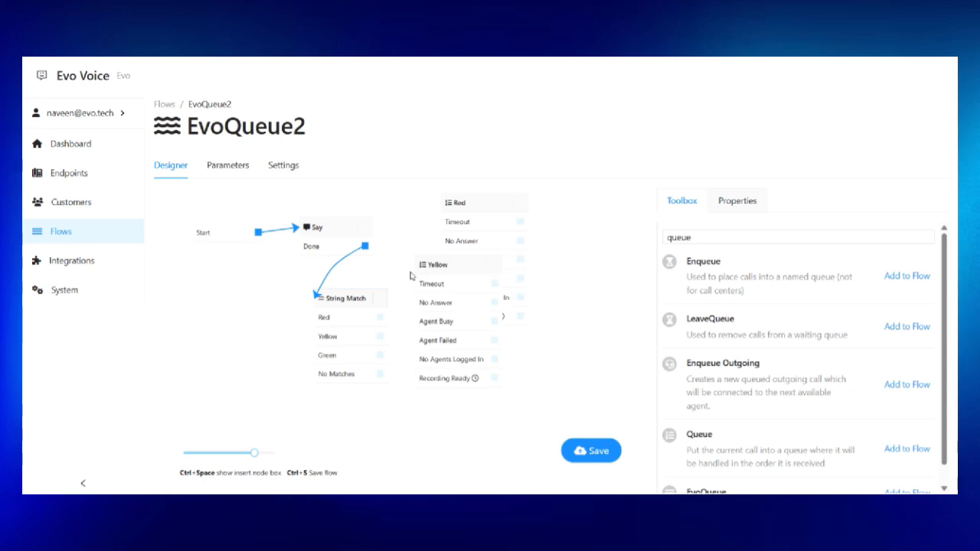
Change the Yellow queue's members to Agent 2, Agent 4 and Agent 6.
left_click(740, 330)
type("agent")
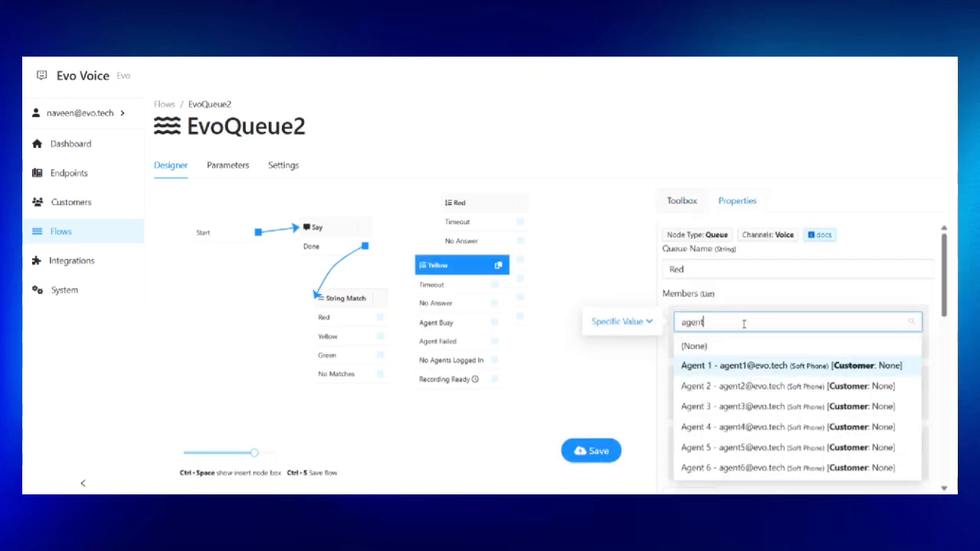
left_click(728, 387)
left_click(729, 389)
type("age")
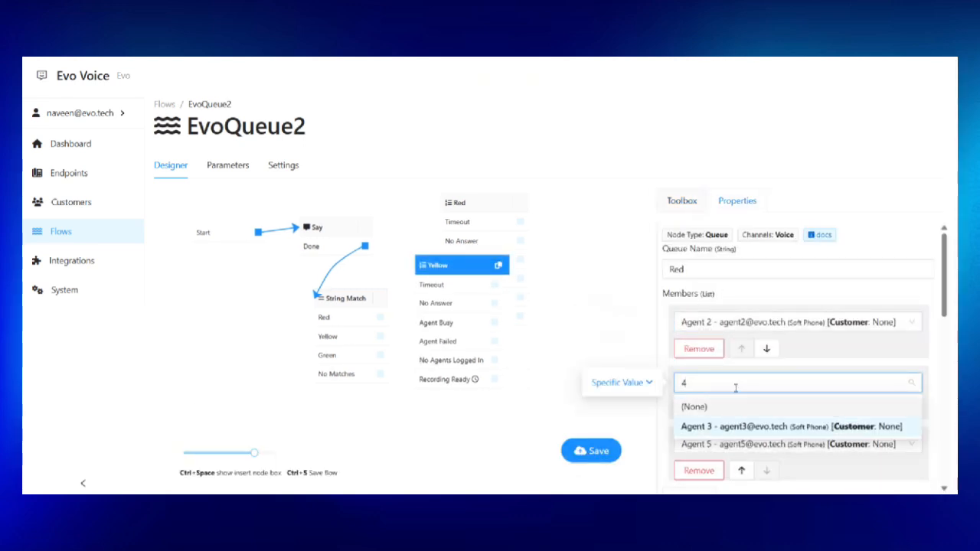
type("nt")
left_click(731, 318)
left_click(727, 445)
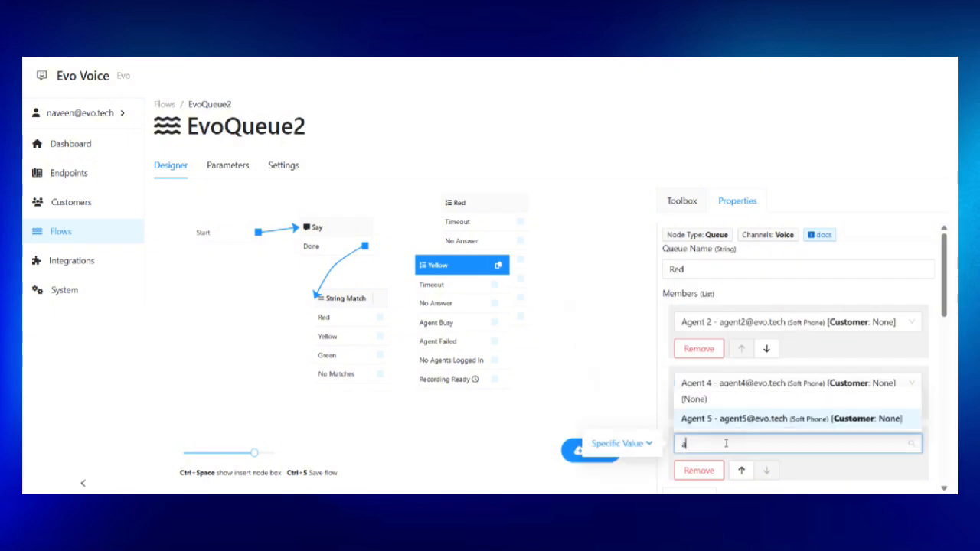
left_click(729, 416)
Add Agent 4 to the Green queue's members and save the flow.
scroll(739, 405, "down", 1)
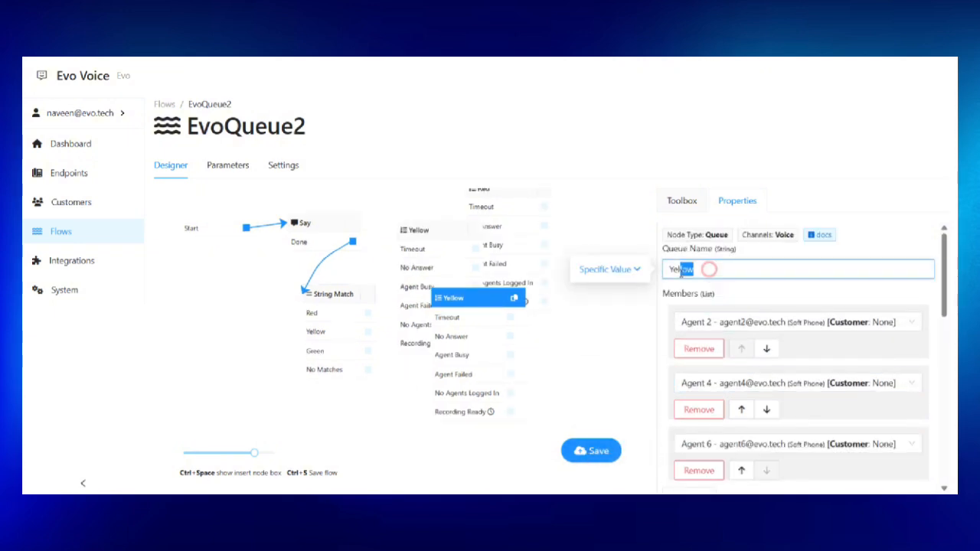
double_click(681, 269)
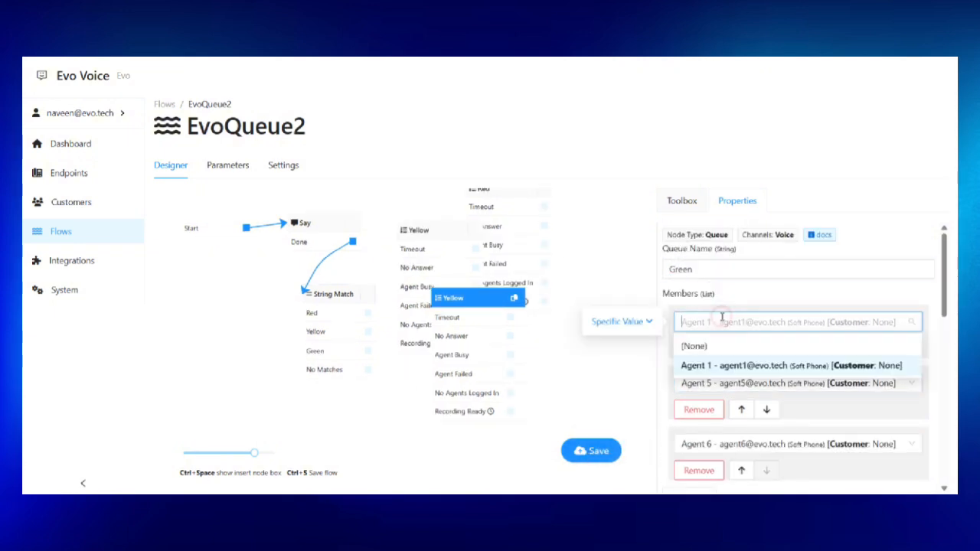
type("agent4")
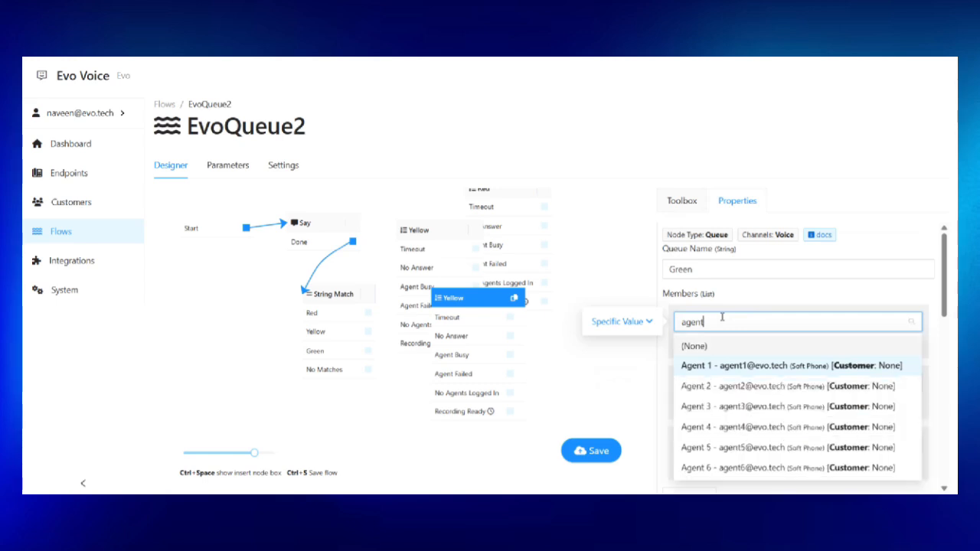
left_click(724, 365)
scroll(716, 398, "down", 1)
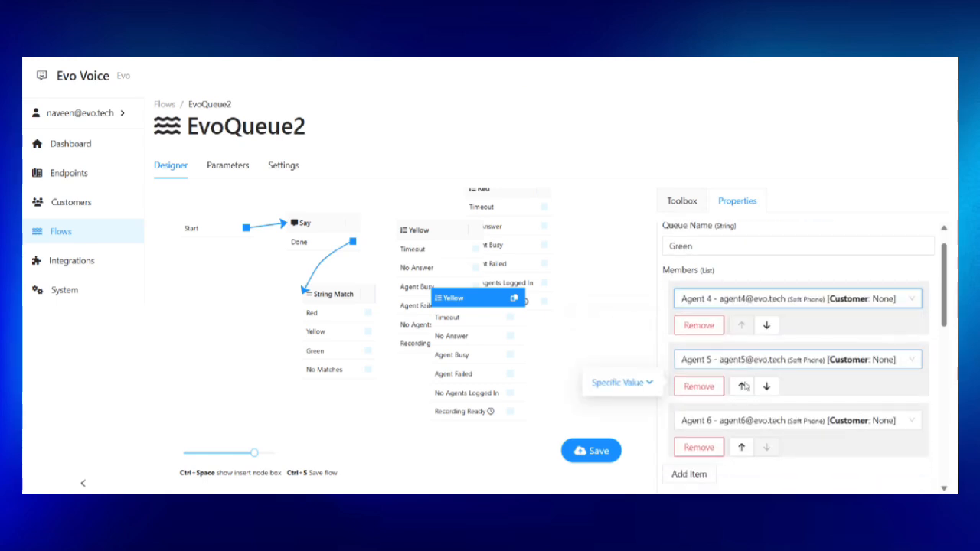
scroll(735, 350, "up", 1)
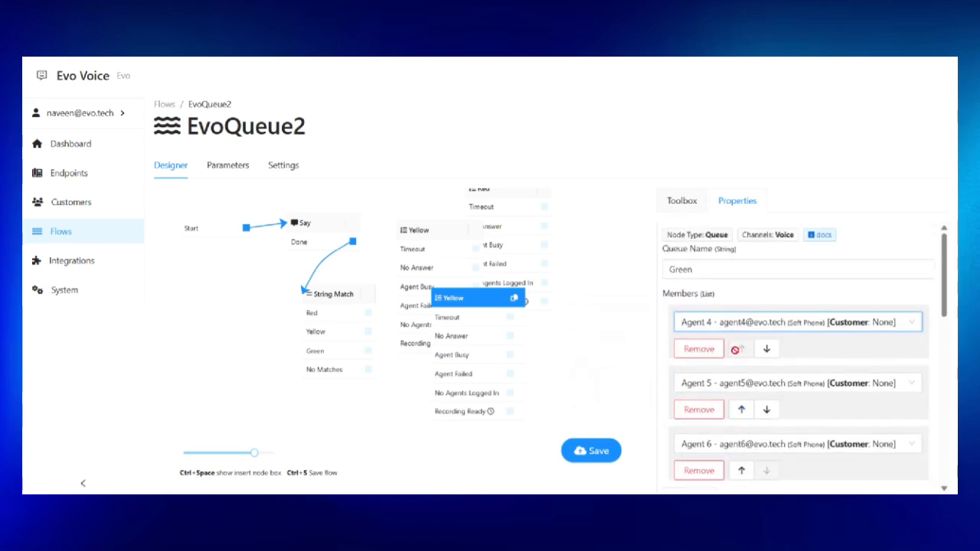
scroll(734, 360, "down", 1)
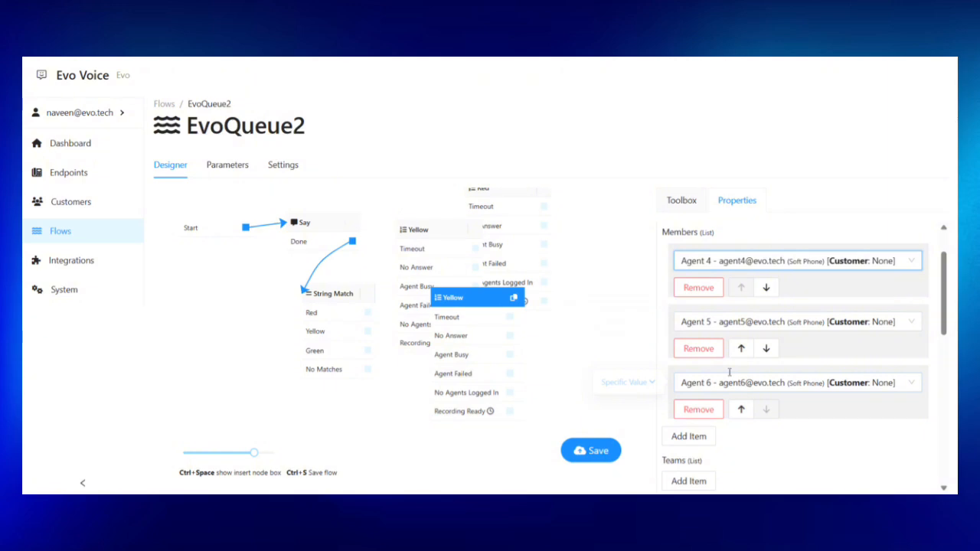
scroll(730, 373, "down", 5)
scroll(726, 394, "down", 3)
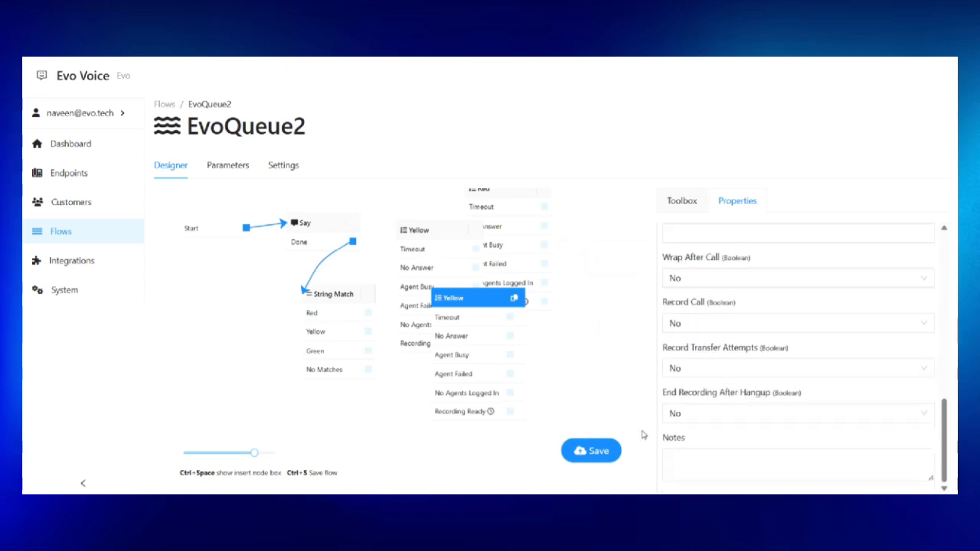
left_click(593, 451)
scroll(739, 370, "up", 10)
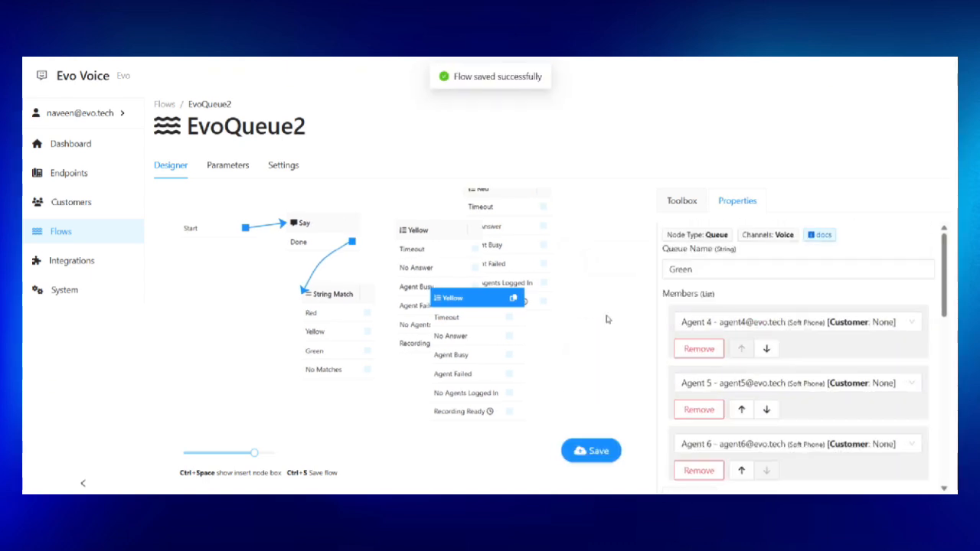
Wire String Match's Red, Yellow and Green outcomes to the Red, Yellow and Green queues.
left_click(329, 309)
left_click_drag(367, 322, 476, 199)
left_click_drag(368, 343, 415, 241)
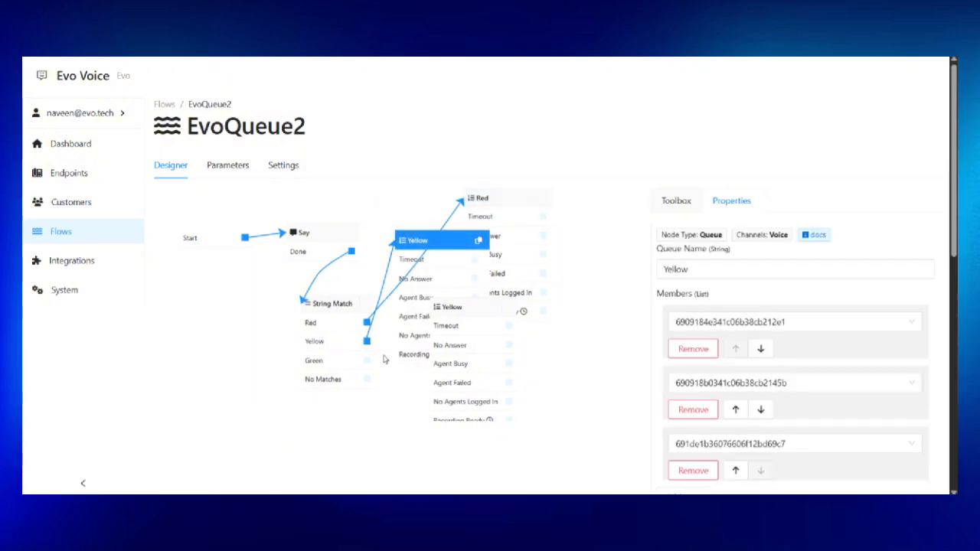
left_click_drag(367, 360, 417, 249)
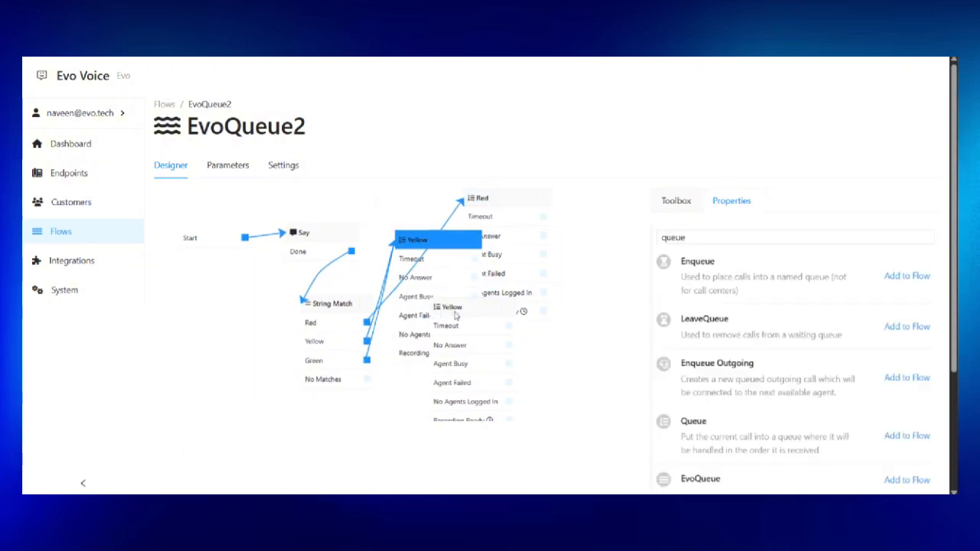
left_click(387, 275)
left_click_drag(369, 360, 483, 410)
left_click(681, 200)
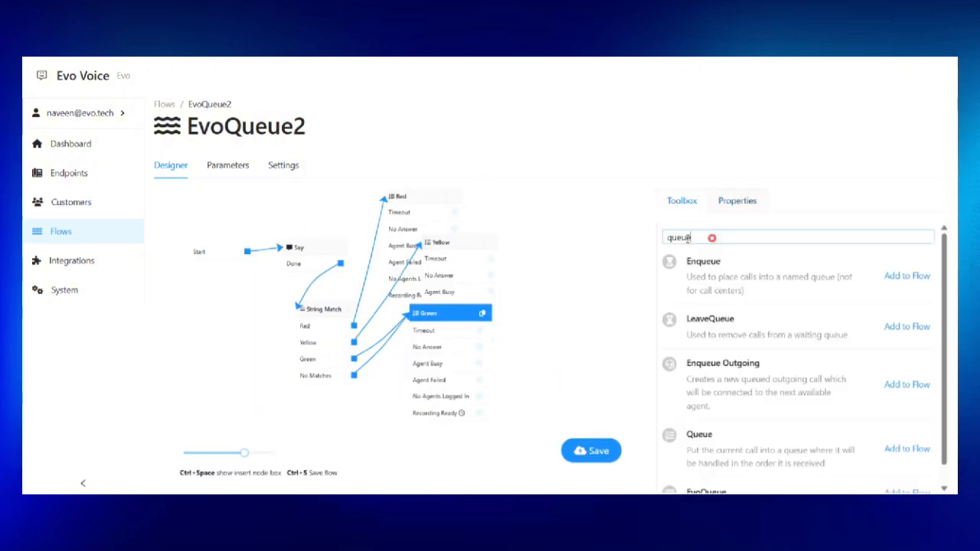
Add an Exit node named 'Exit' and place it right of the queues.
double_click(708, 236)
type("exit")
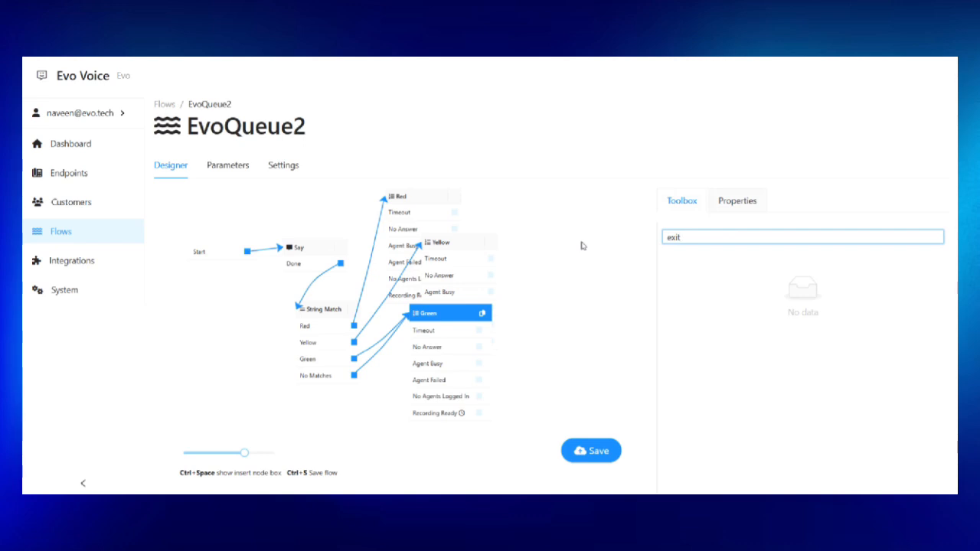
key("BackSpace")
key("BackSpace")
key("BackSpace")
key("BackSpace")
scroll(776, 363, "down", 5)
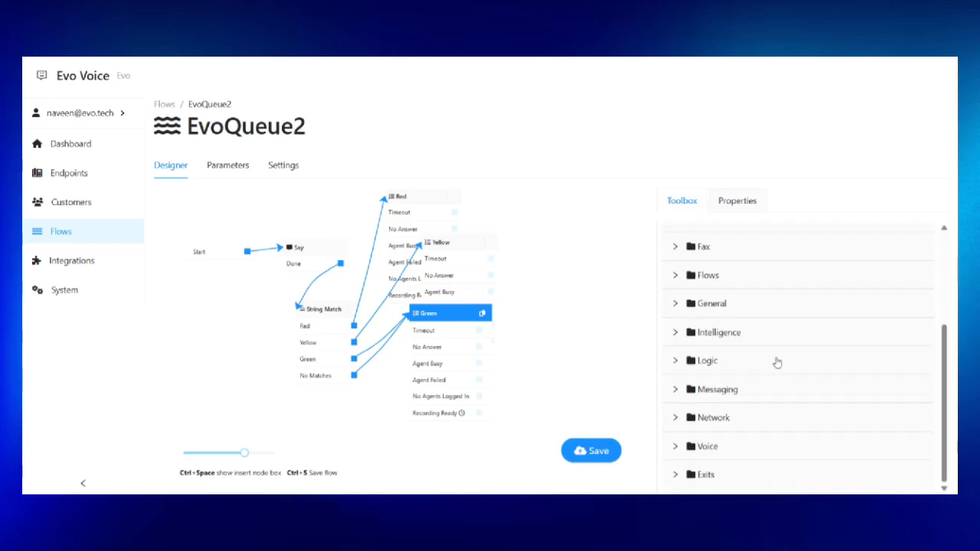
left_click(704, 474)
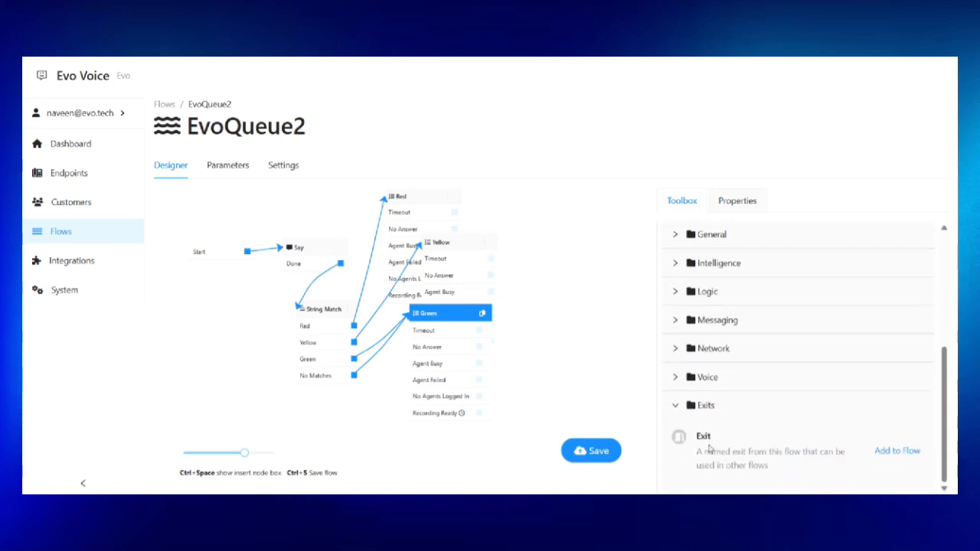
left_click(884, 451)
left_click(430, 187)
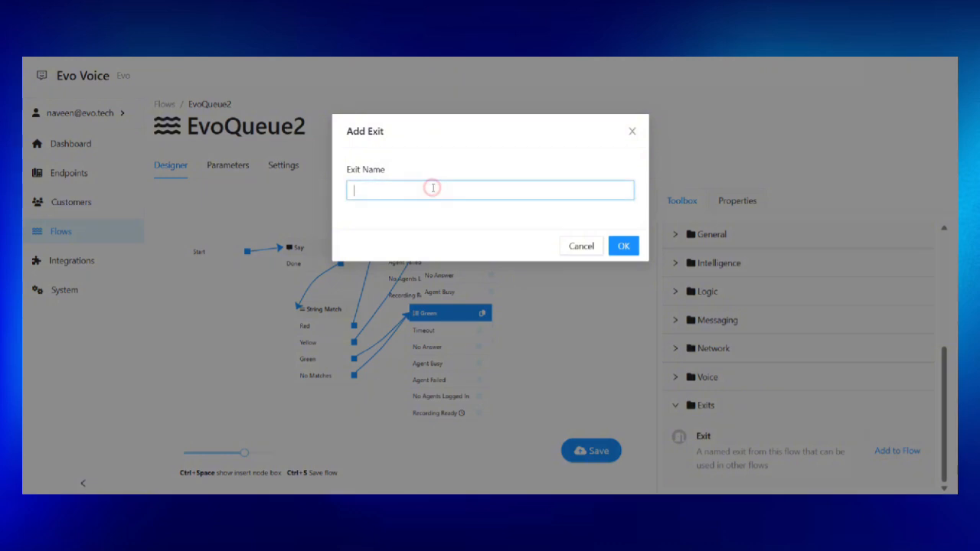
type("Exit")
left_click(619, 247)
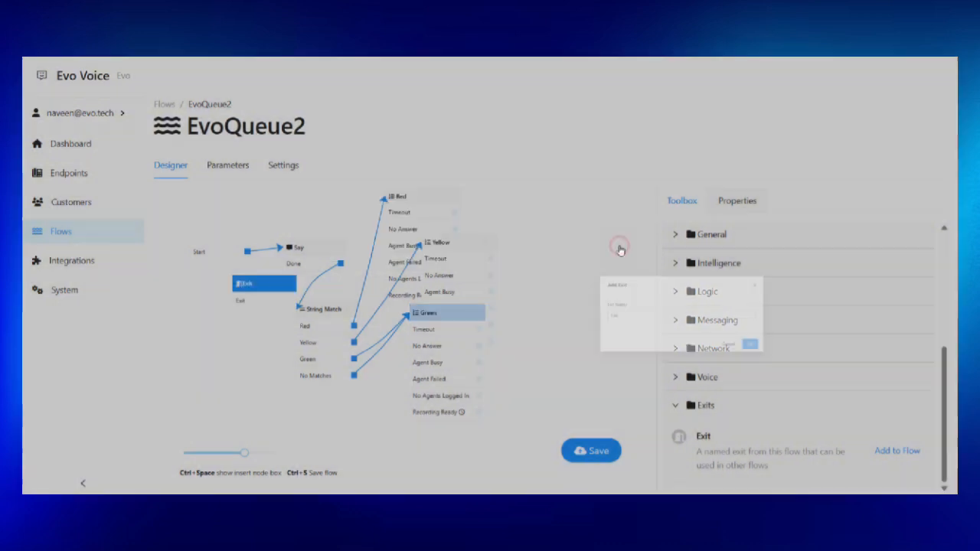
left_click_drag(253, 288, 575, 284)
Connect the Green, Yellow and Red queues' Timeout outcomes to Exit, then tidy the layout.
left_click_drag(479, 330, 561, 280)
left_click_drag(490, 259, 563, 282)
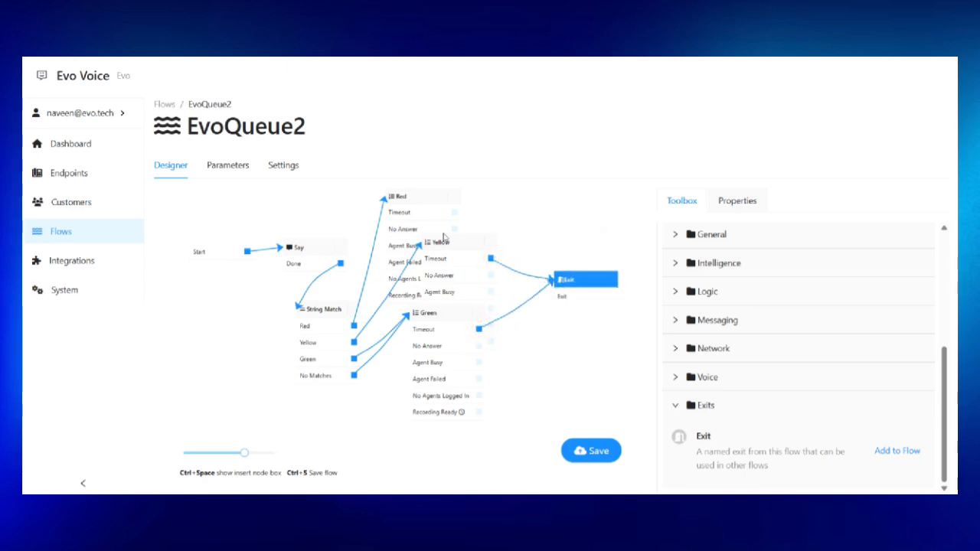
mouse_move(454, 212)
left_mouse_down()
mouse_move(485, 212)
mouse_move(596, 297)
left_mouse_up()
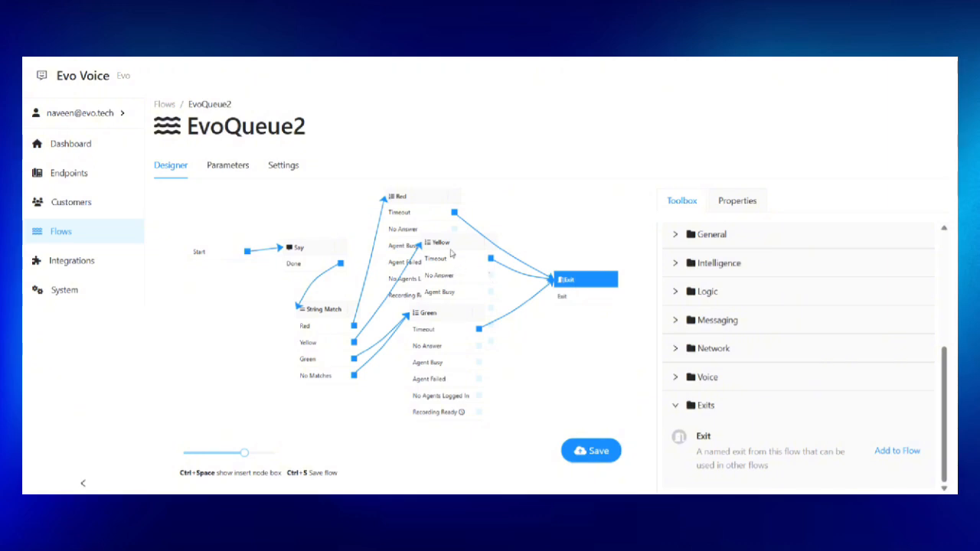
left_click_drag(452, 253, 513, 254)
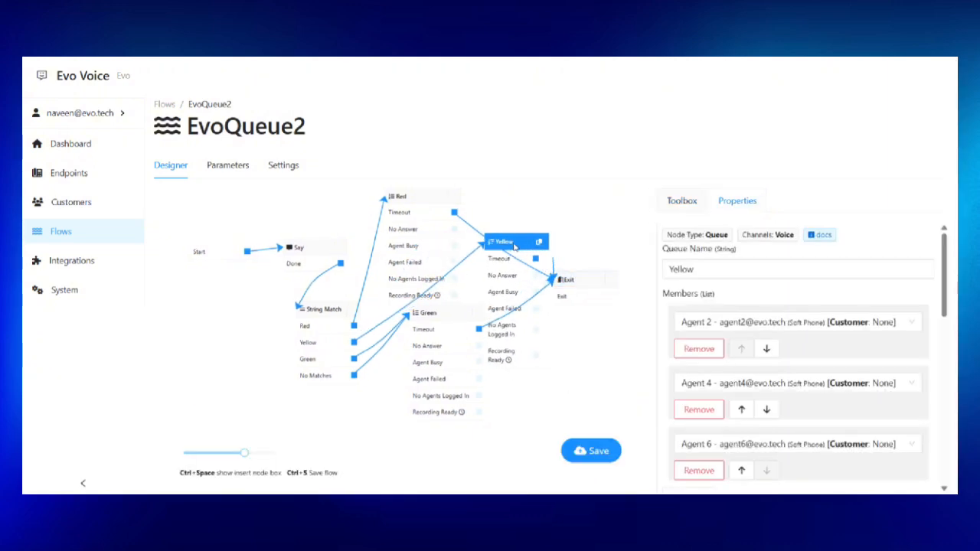
left_click_drag(598, 279, 622, 201)
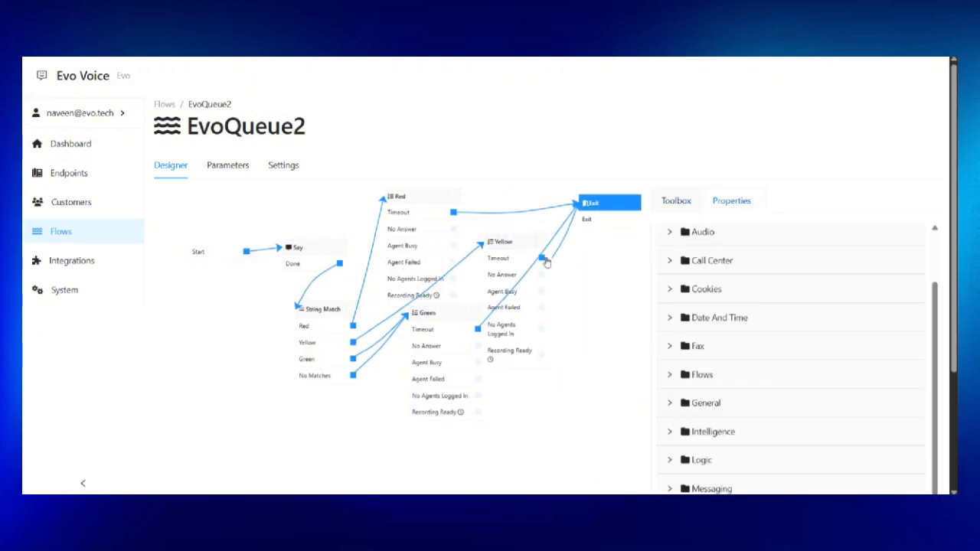
left_click_drag(444, 325, 427, 338)
scroll(475, 273, "down", 1)
left_click(506, 227)
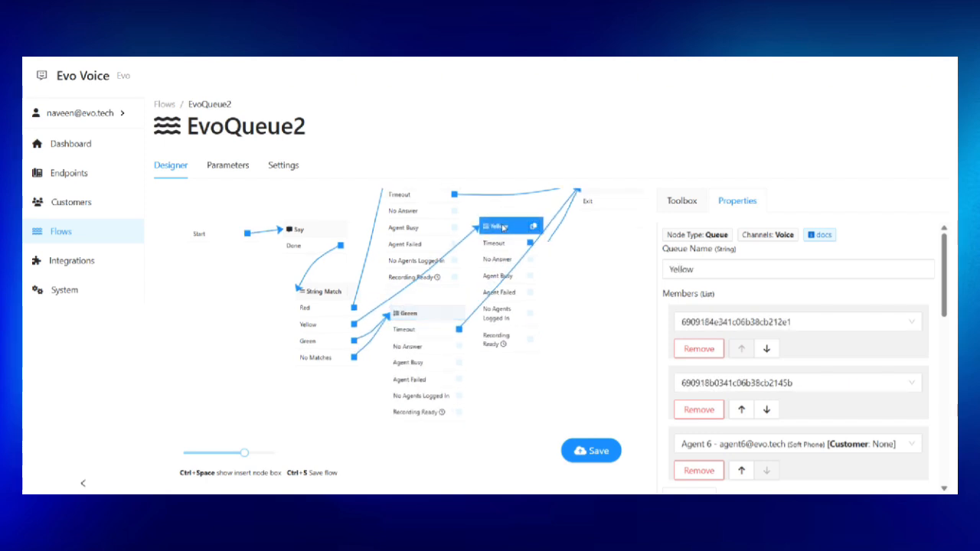
left_click_drag(585, 259, 595, 284)
Loop each queue's No Answer, Agent Busy, Agent Failed (and Yellow's No Agents Logged In) back into itself.
left_click_drag(460, 245, 404, 208)
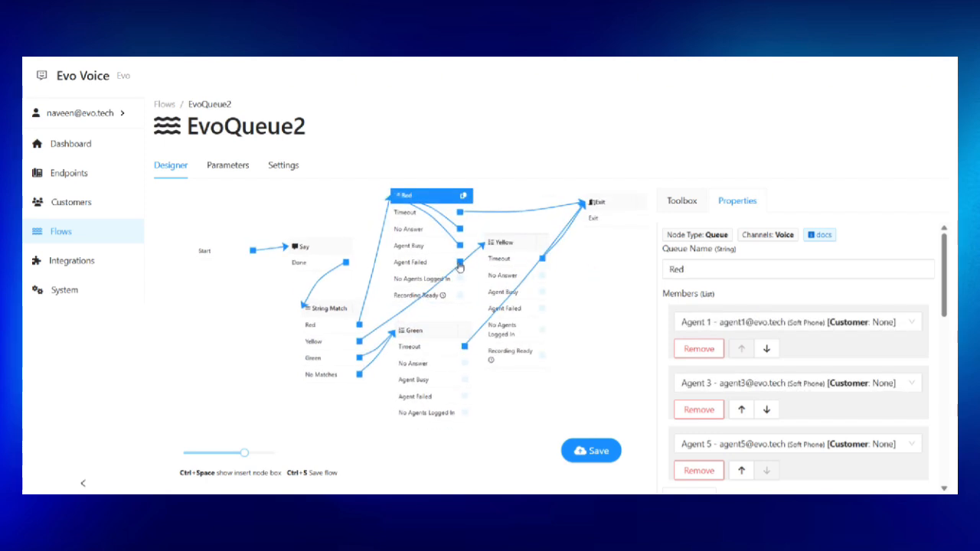
left_click_drag(460, 262, 404, 210)
left_click_drag(459, 278, 405, 215)
left_click_drag(464, 363, 402, 337)
left_click_drag(464, 380, 405, 337)
left_click_drag(465, 397, 403, 336)
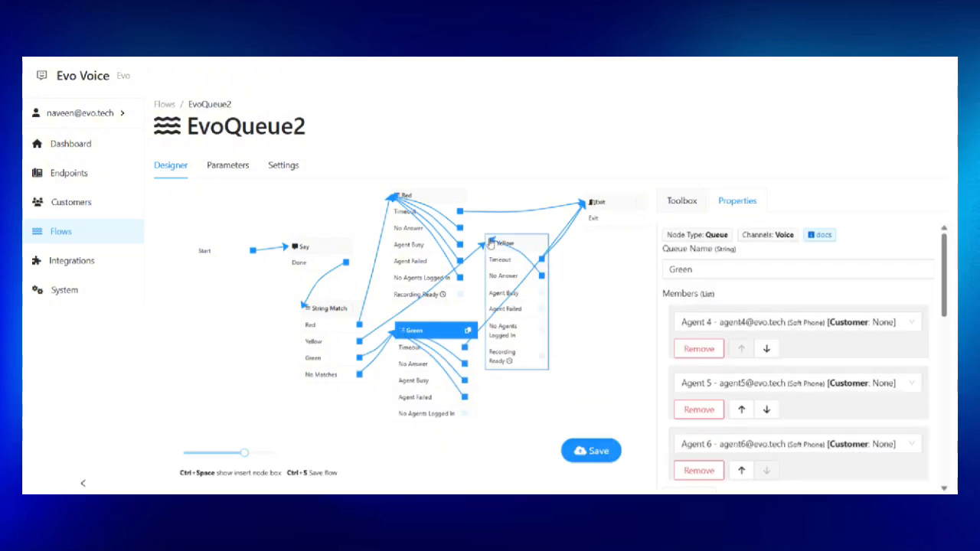
left_click_drag(542, 276, 491, 245)
left_click_drag(537, 292, 491, 245)
left_click_drag(537, 309, 491, 245)
left_click_drag(536, 330, 490, 243)
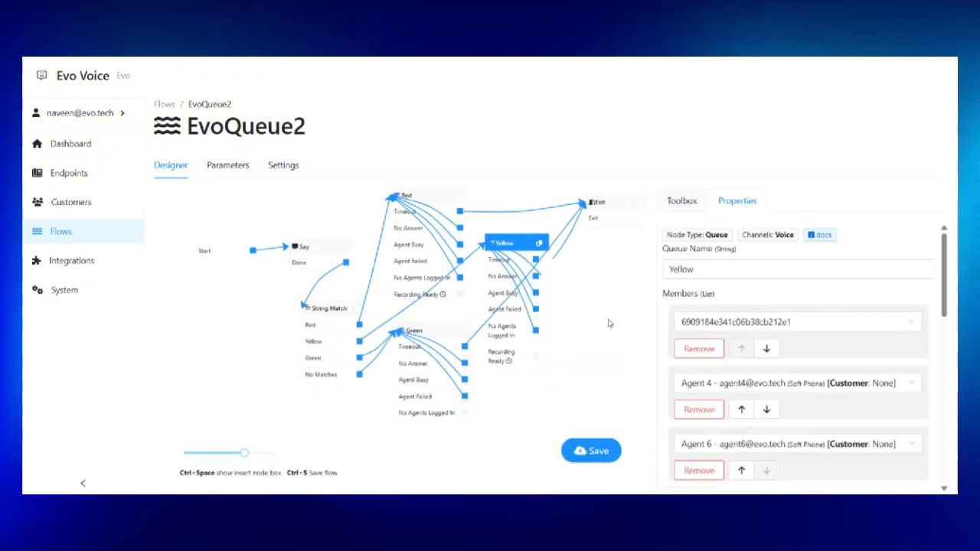
Save the EvoQueue2 flow and go to the Endpoints list.
left_click(601, 451)
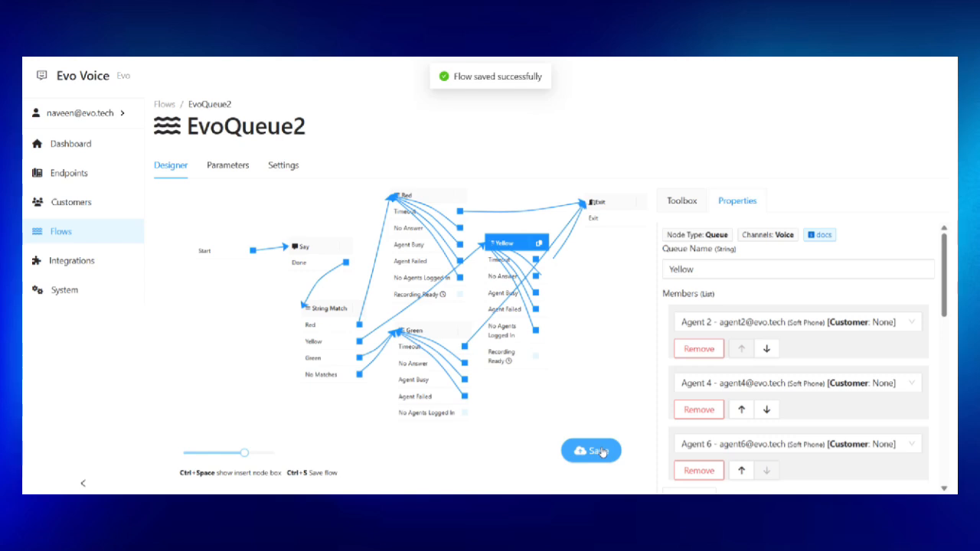
left_click(601, 451)
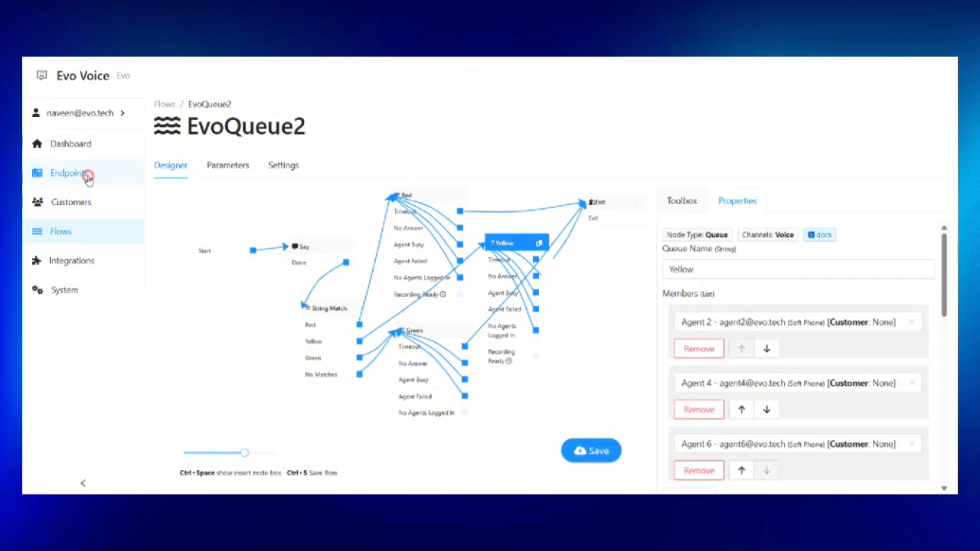
left_click(88, 177)
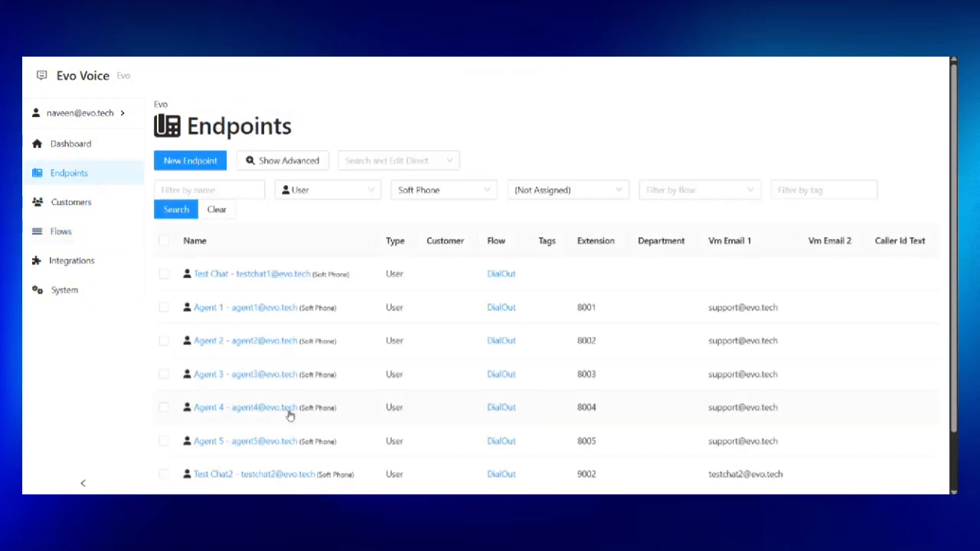
scroll(285, 402, "down", 1)
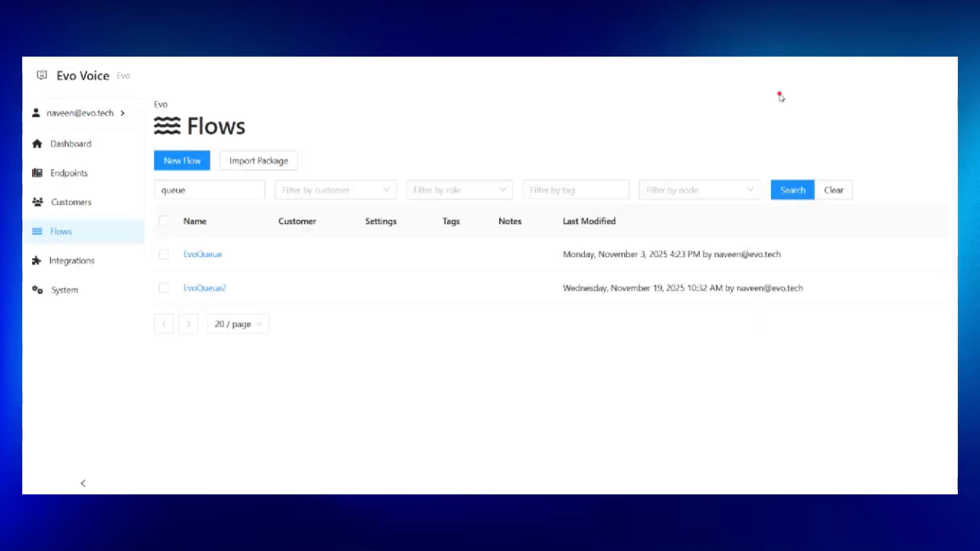
left_click(82, 176)
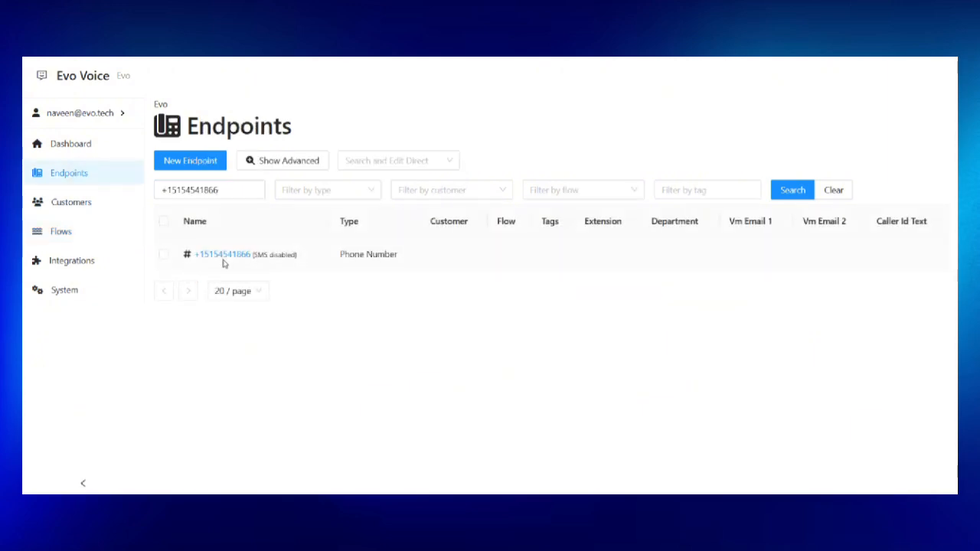
Open the phone-number endpoint, skip the customer assignment, and view its Flow settings.
left_click(222, 257)
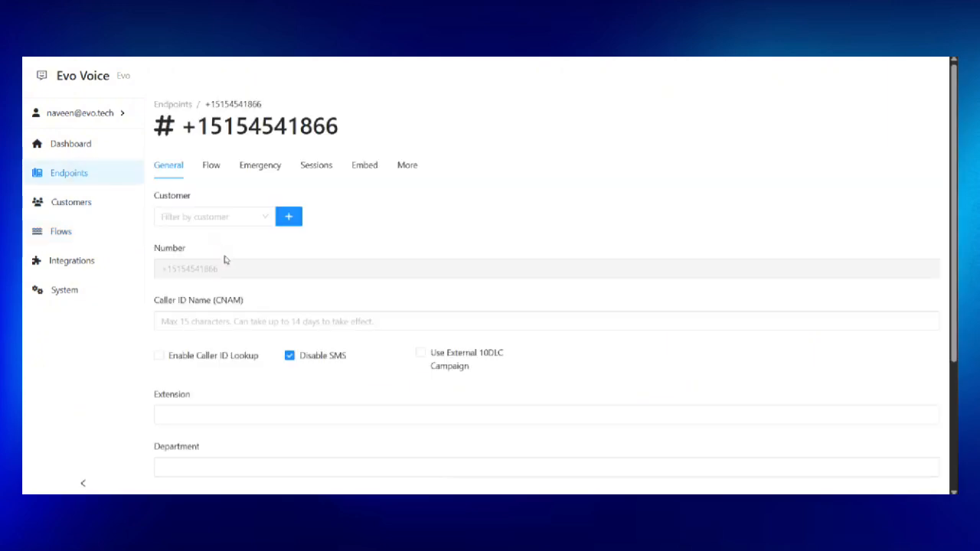
left_click(207, 217)
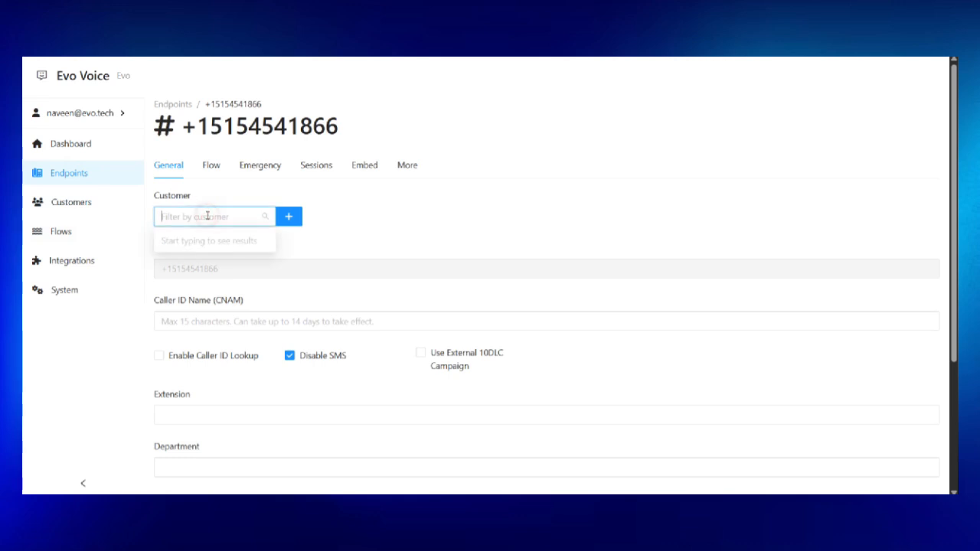
left_click(358, 216)
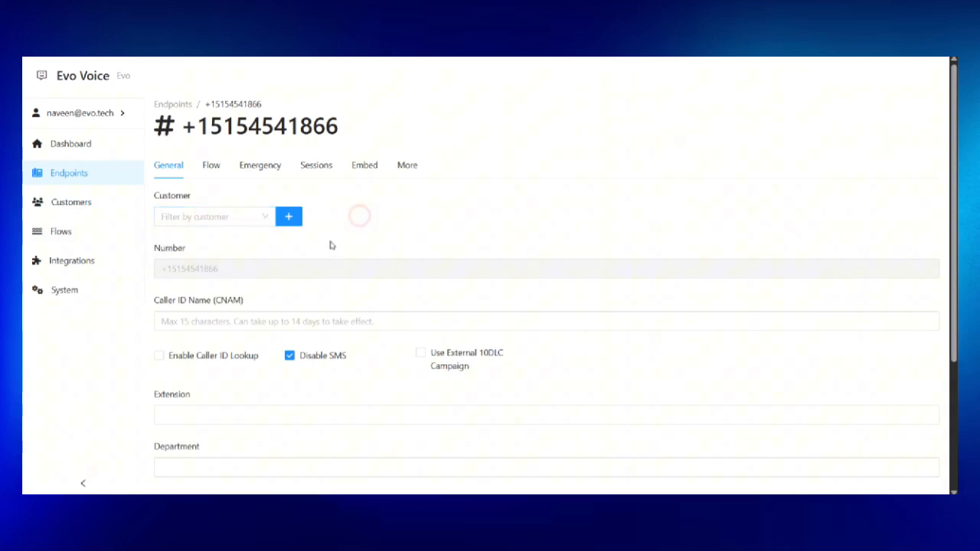
left_click(212, 172)
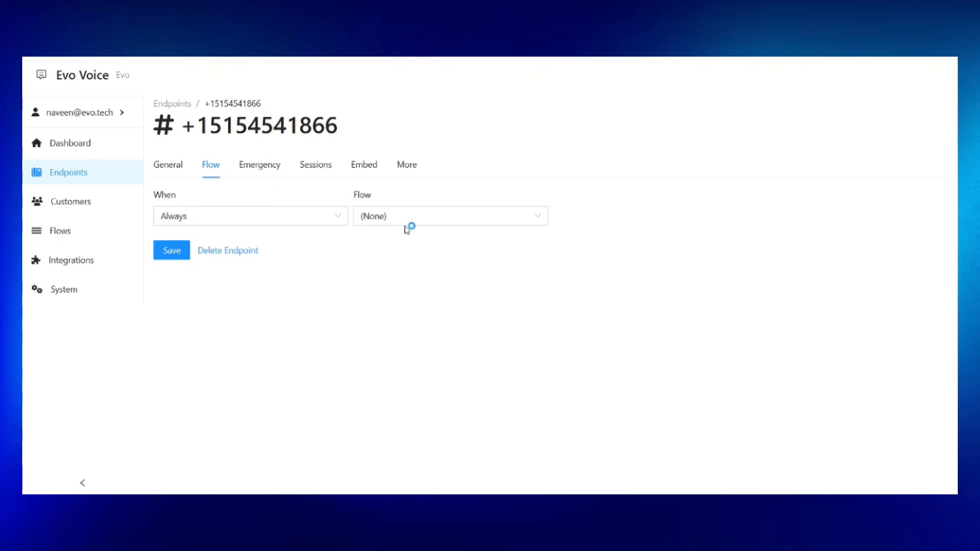
Assign EvoQueue2 as the number's flow with queue Red and save.
left_click(408, 227)
scroll(429, 310, "down", 3)
scroll(430, 310, "down", 5)
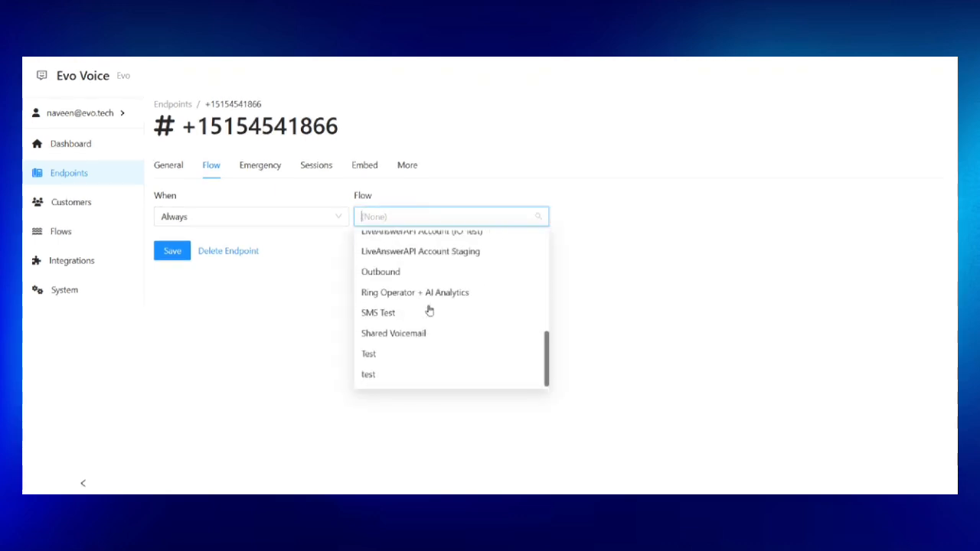
type("qu")
key("BackSpace")
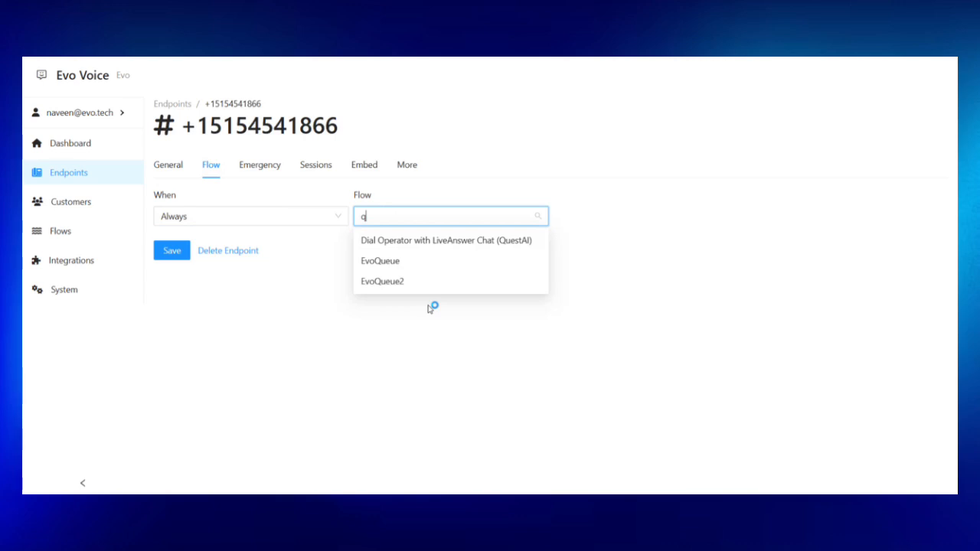
left_click(383, 281)
left_click(217, 269)
type("Red")
left_click(164, 304)
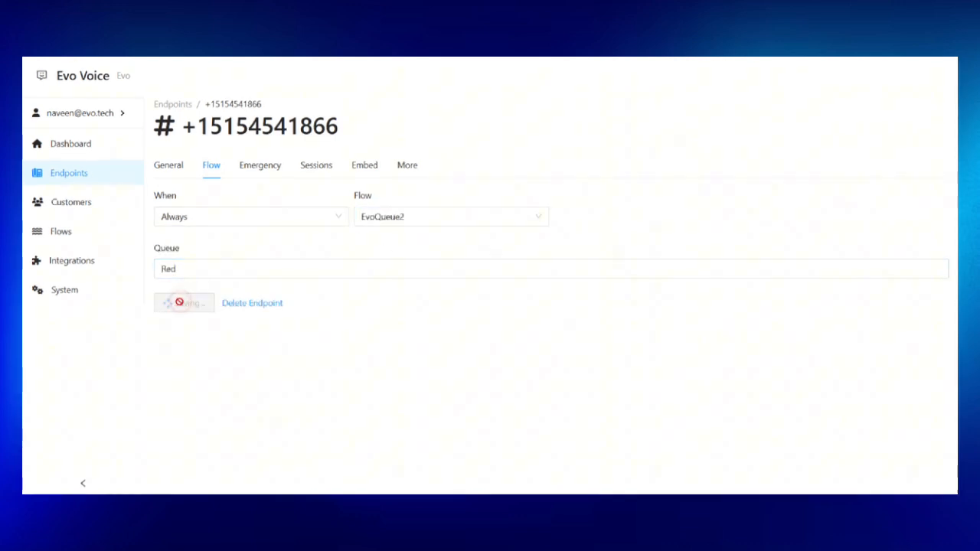
Change the endpoint's queue from Red to Green and save.
double_click(199, 268)
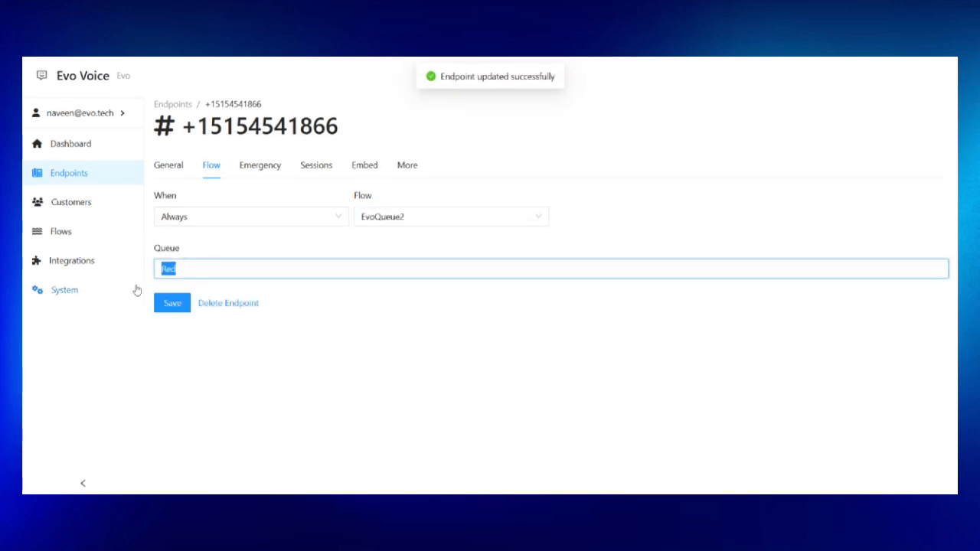
type("Green")
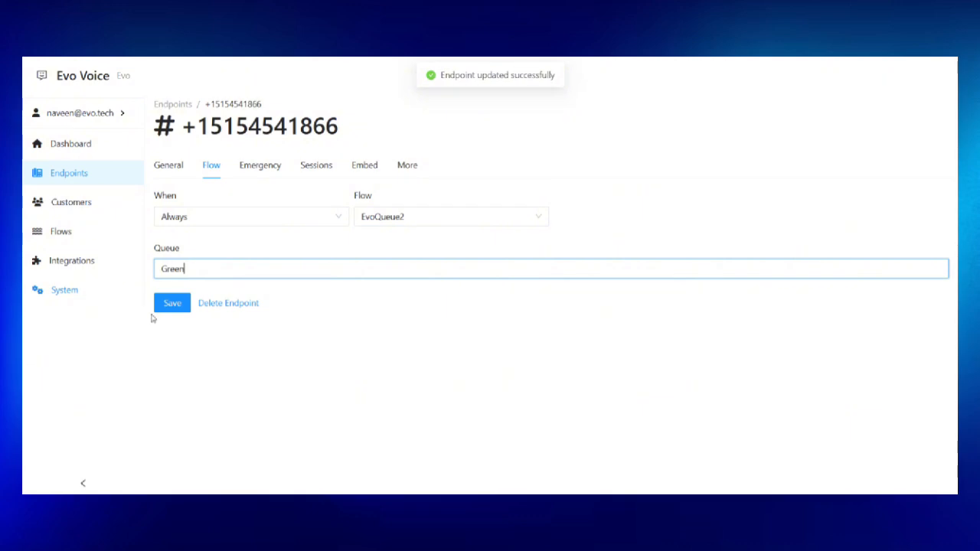
left_click(170, 301)
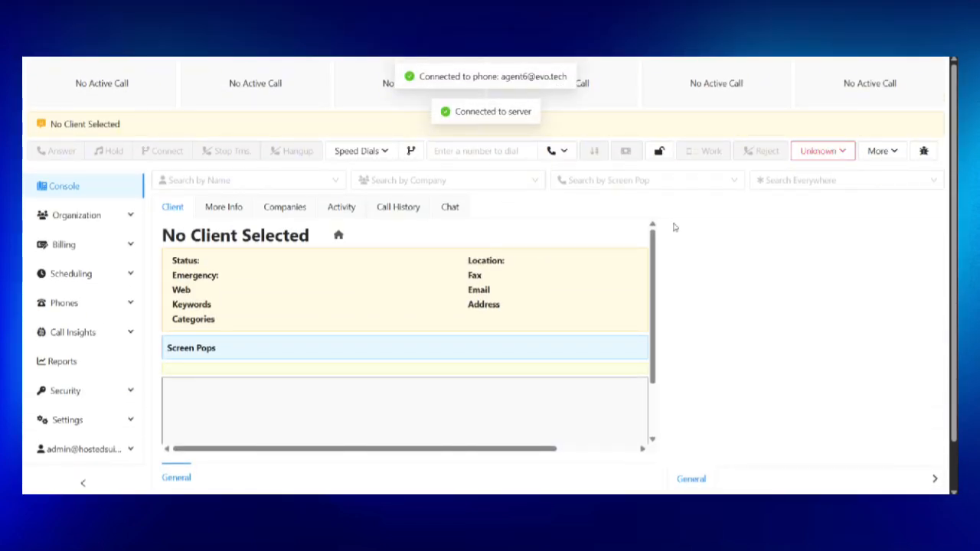
Switch the agent status from Unknown to Ready.
left_click(845, 151)
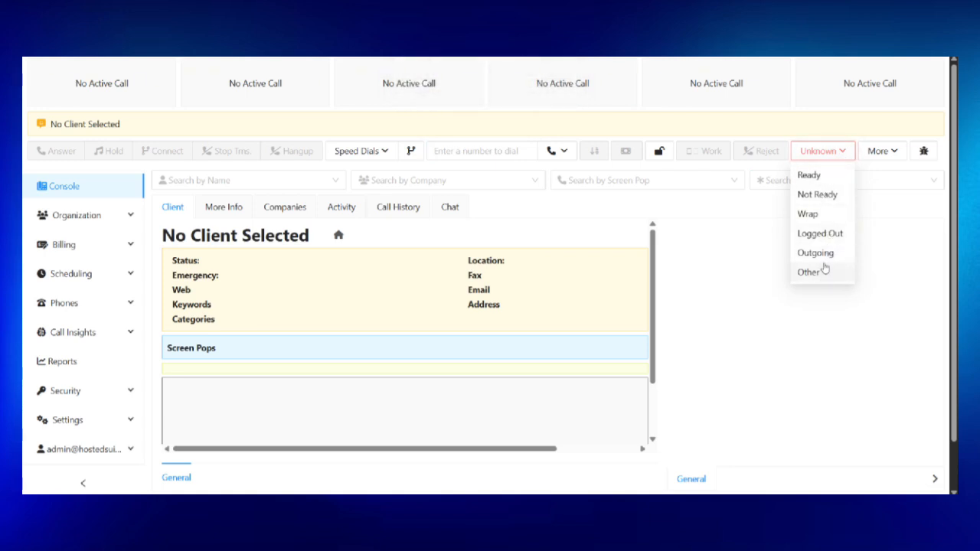
left_click(819, 177)
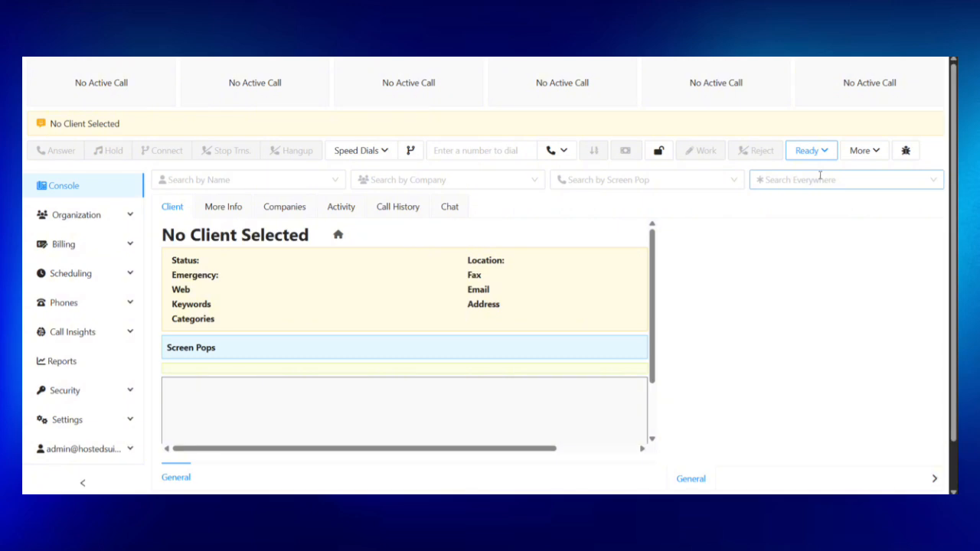
Open the agent status list showing Ready, Not Ready, Wrap and other statuses.
left_click(847, 153)
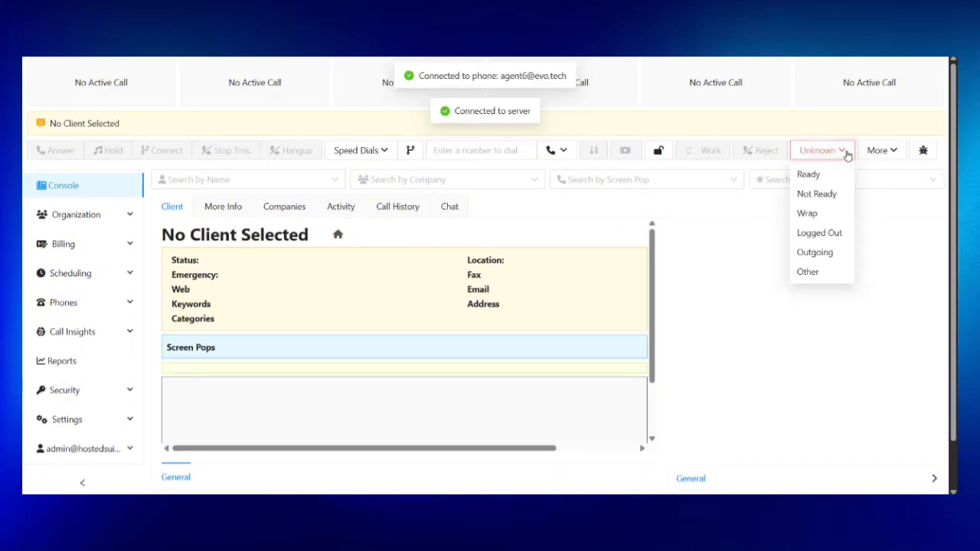